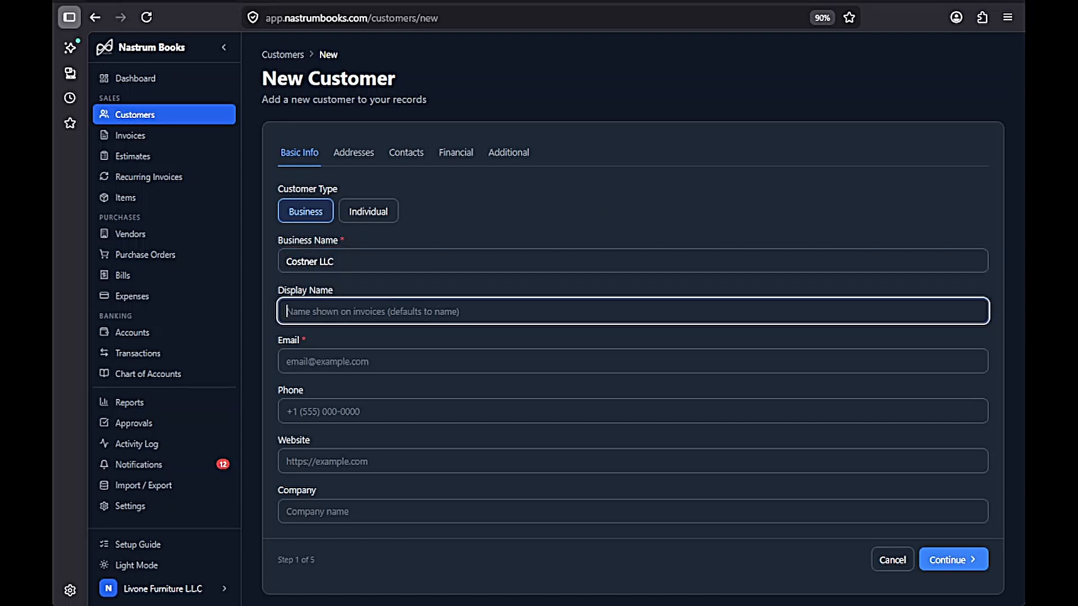
pyautogui.write('Costner LLC')
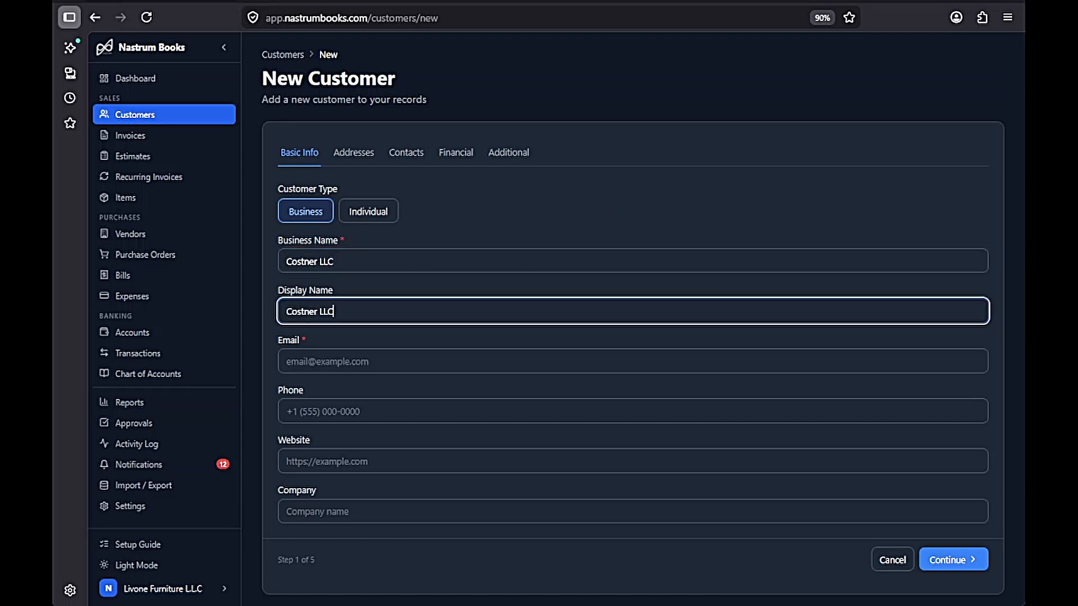
pyautogui.hotkey('ctrl', 'a')
pyautogui.hotkey('ctrl', 'c')
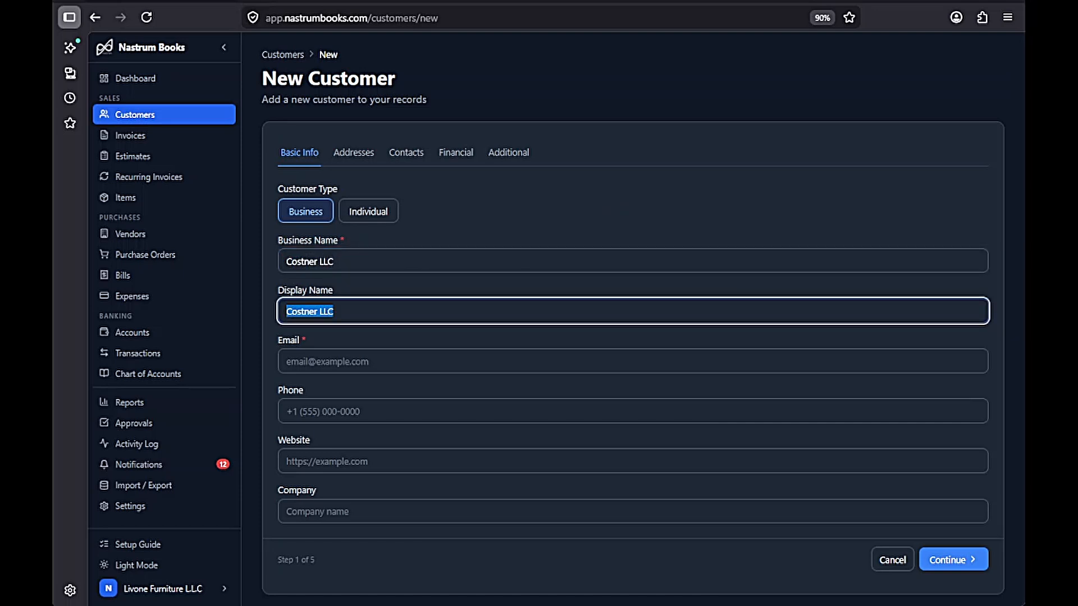
pyautogui.press('Tab')
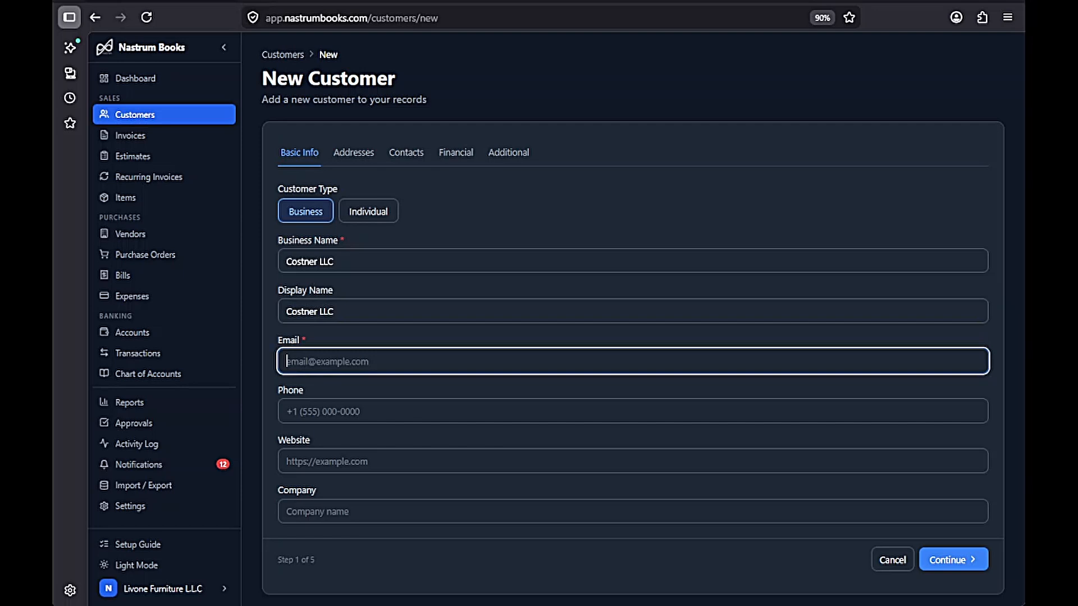
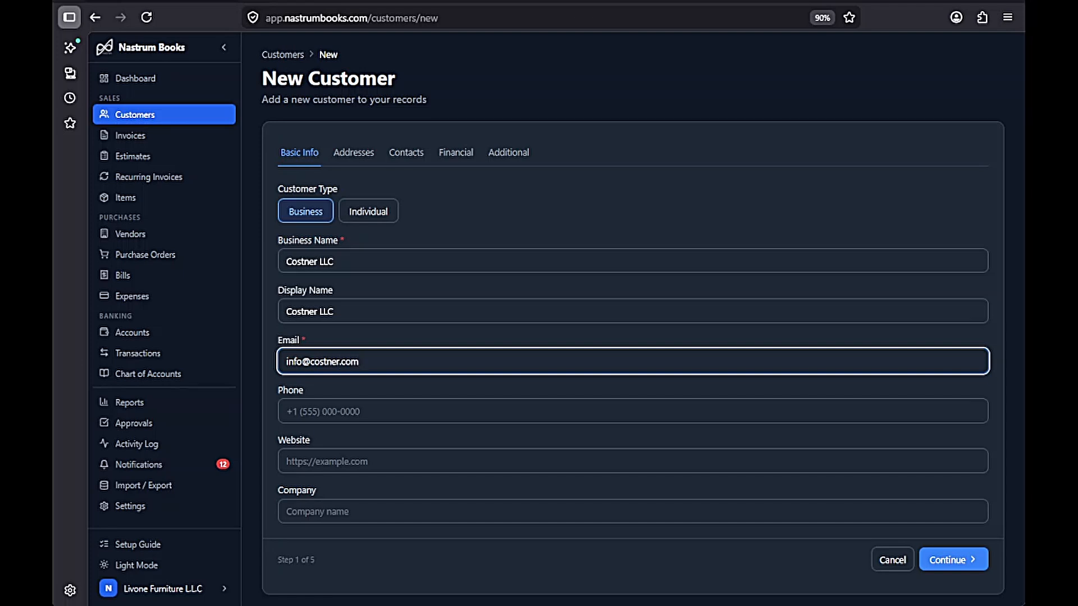
pyautogui.press('Tab')
pyautogui.press('Tab')
pyautogui.write('ww')
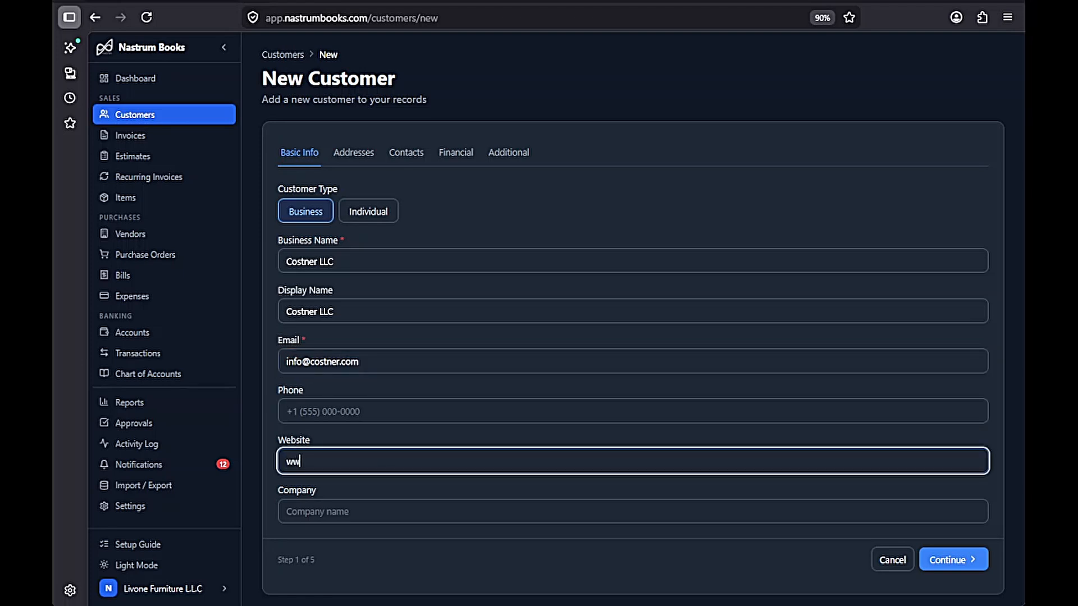
pyautogui.write('w.costner.com')
pyautogui.press('Tab')
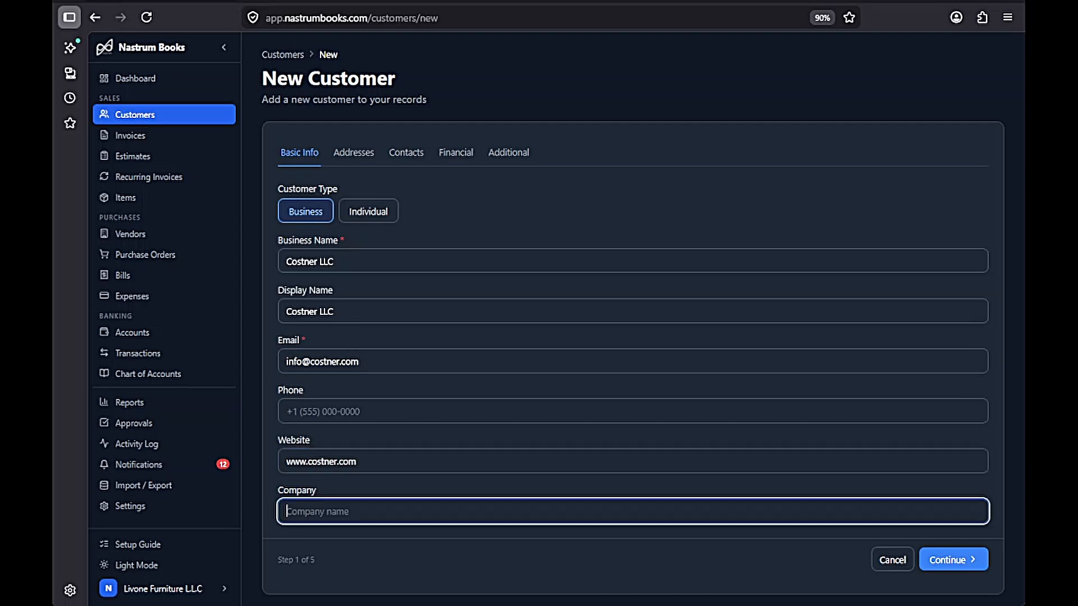
pyautogui.hotkey('ctrl', 'v')
# - Switch the customer type between Individual and Business, finally leaving it on Business
pyautogui.click(372, 212)
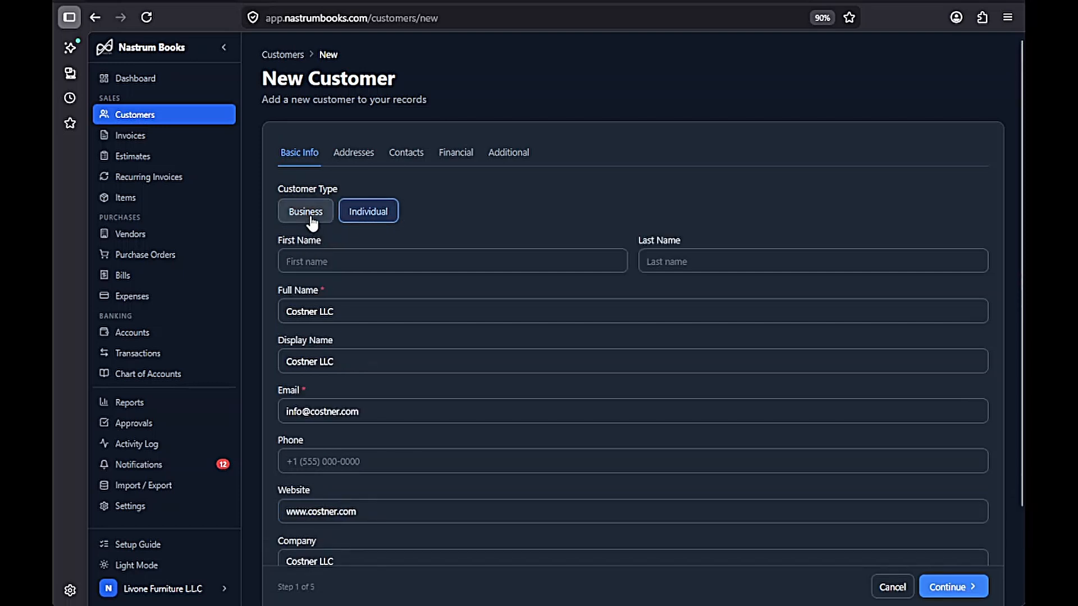
pyautogui.click(535, 254)
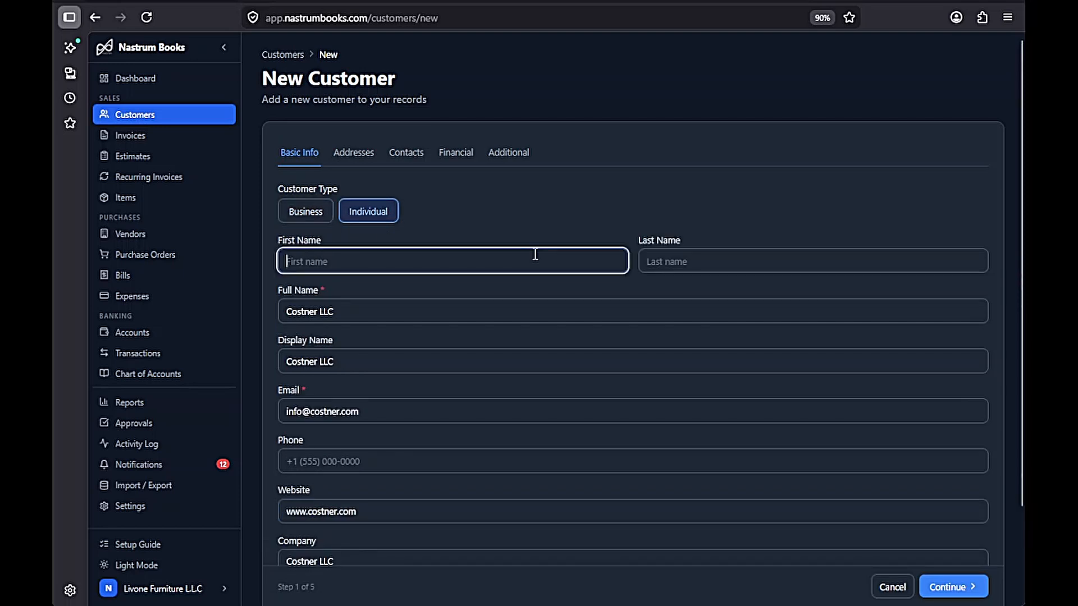
pyautogui.click(680, 262)
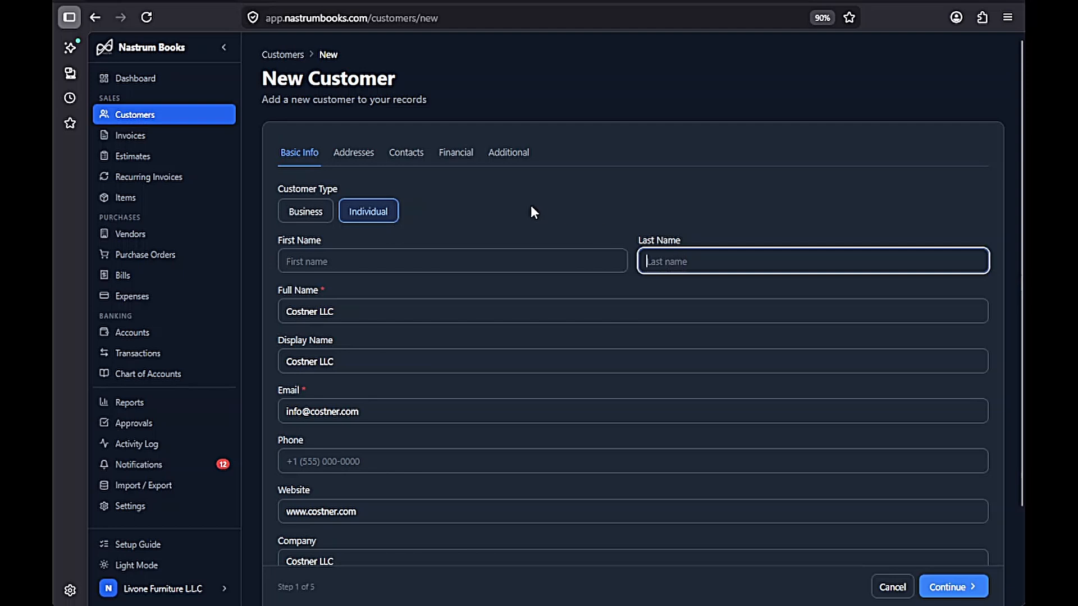
pyautogui.click(306, 211)
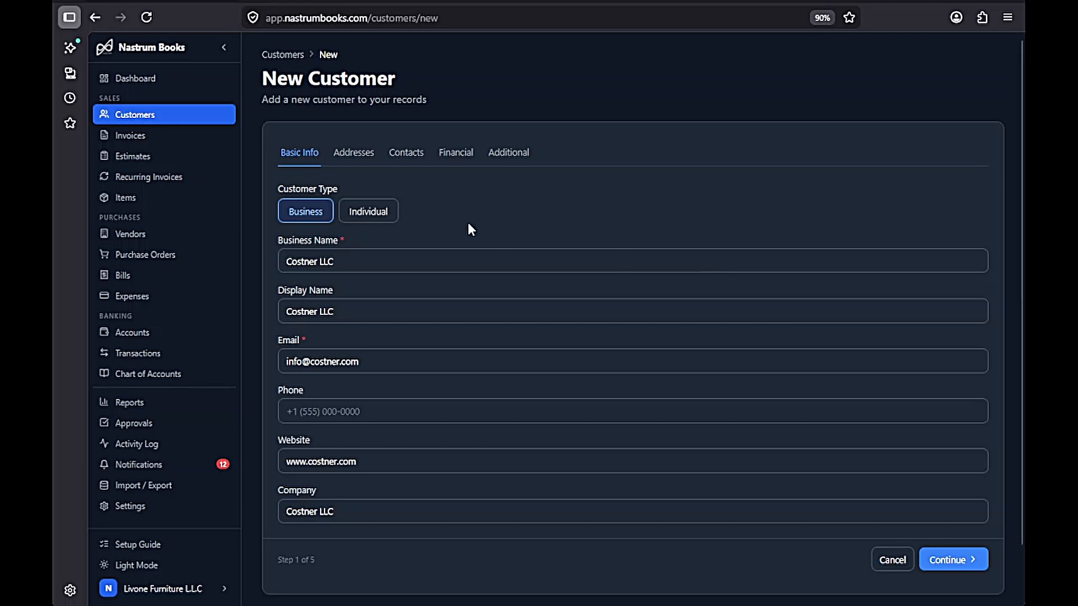
pyautogui.click(370, 216)
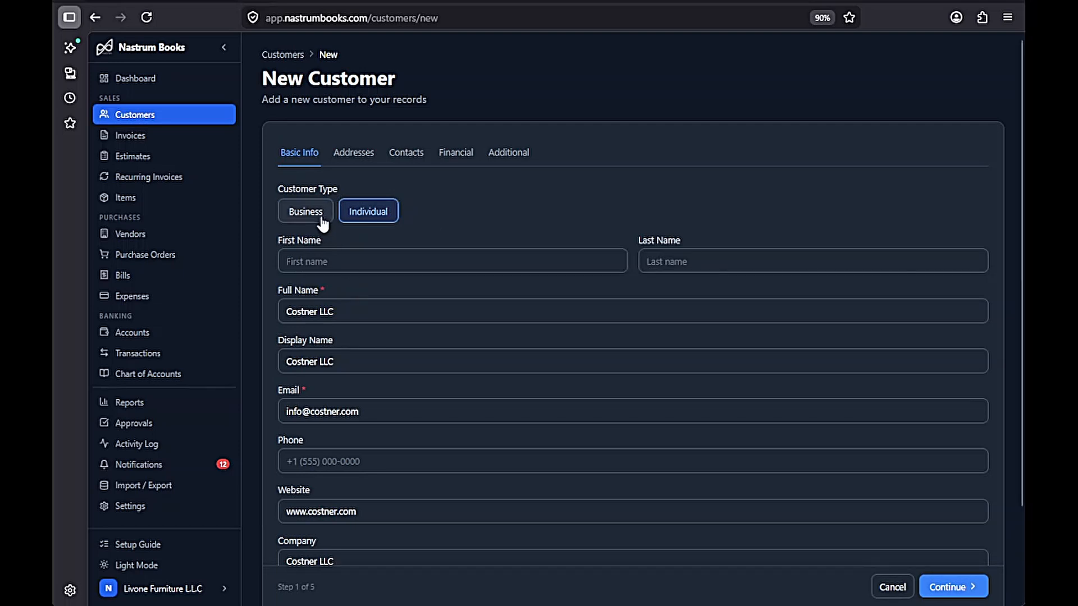
pyautogui.click(292, 218)
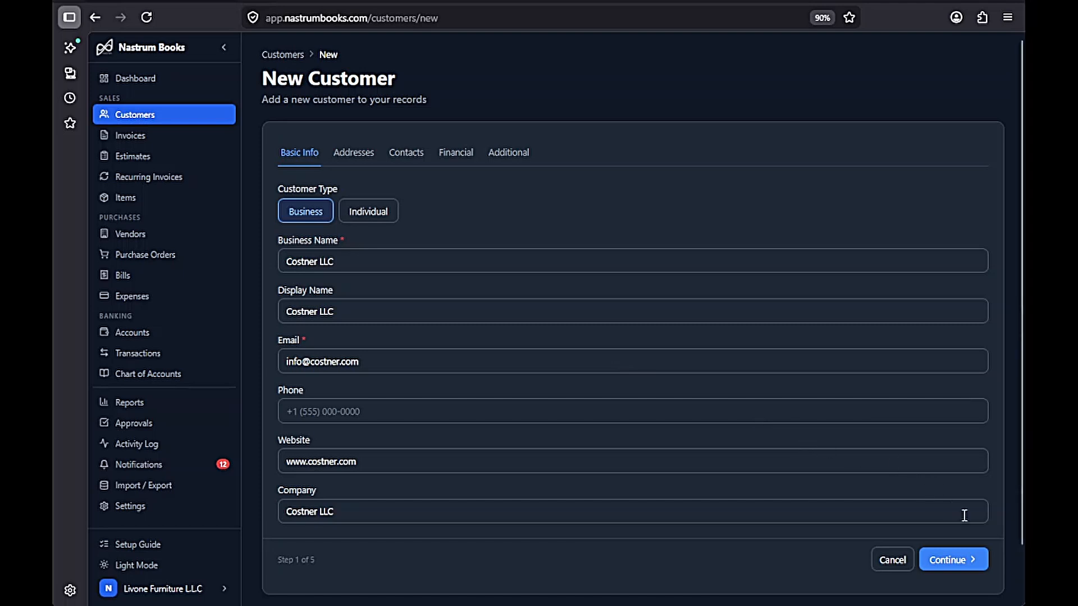
pyautogui.click(965, 561)
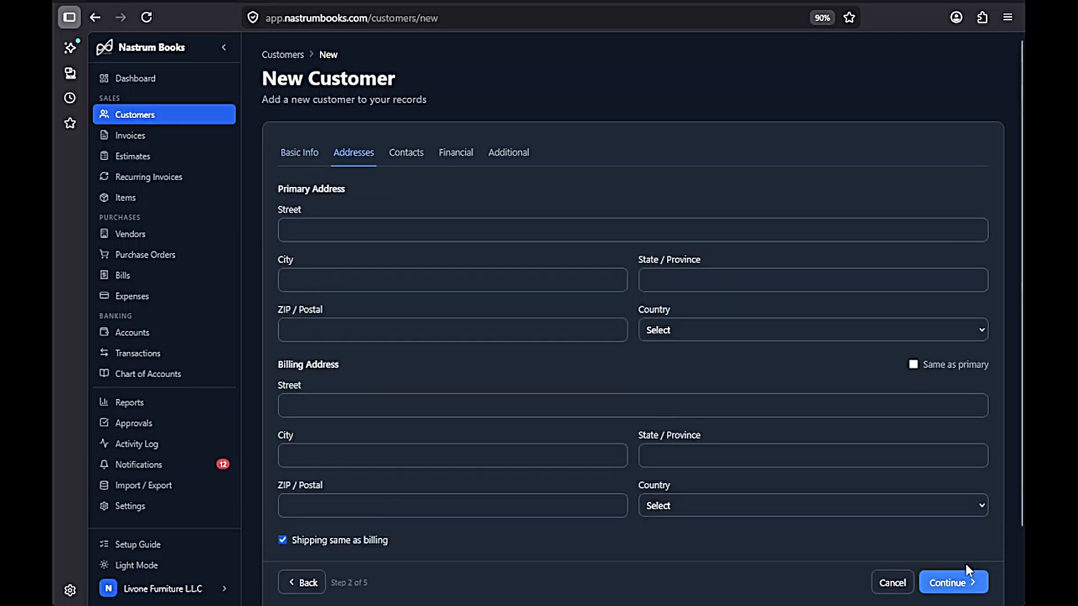
pyautogui.click(486, 230)
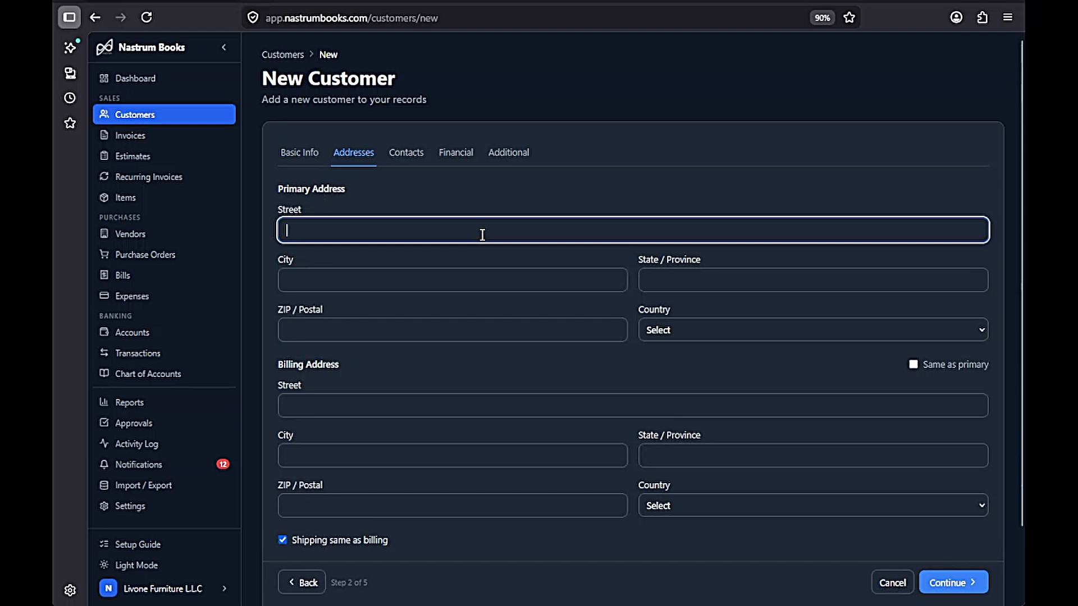
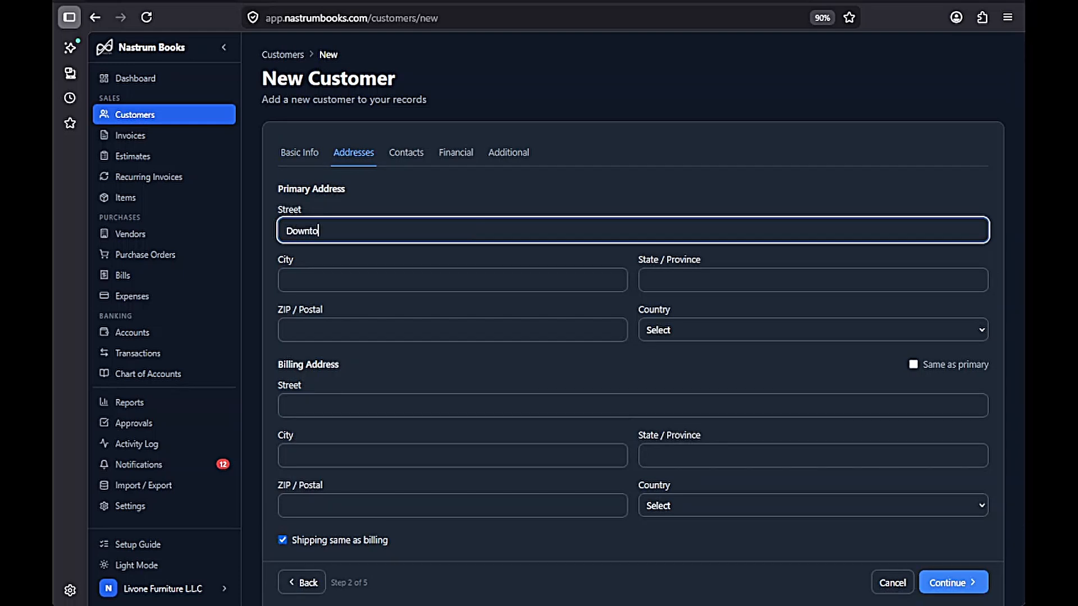
pyautogui.press('Tab')
pyautogui.write('Aukland')
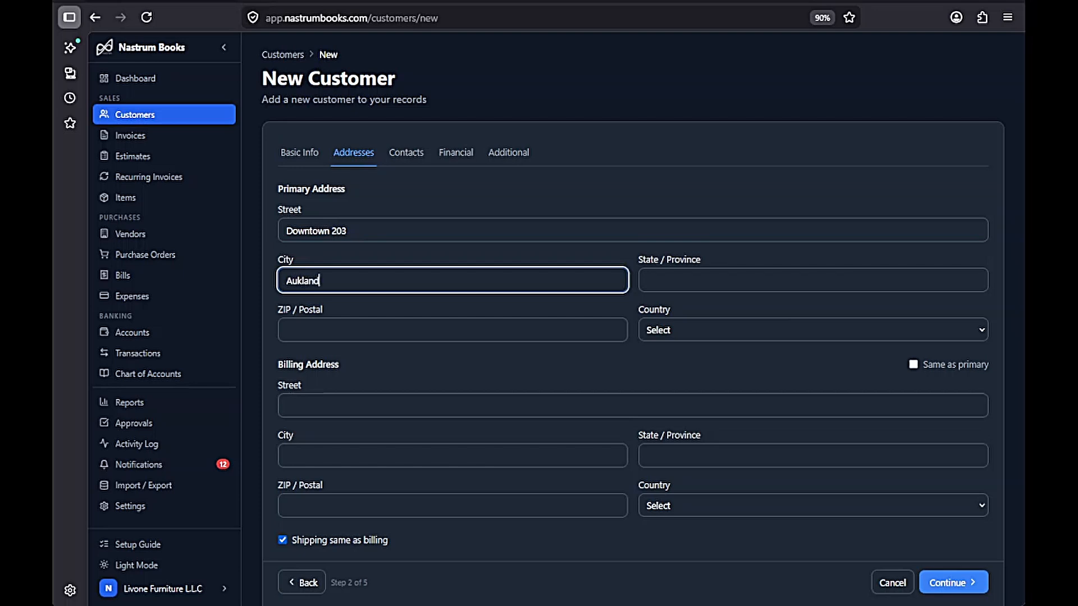
pyautogui.press('Tab')
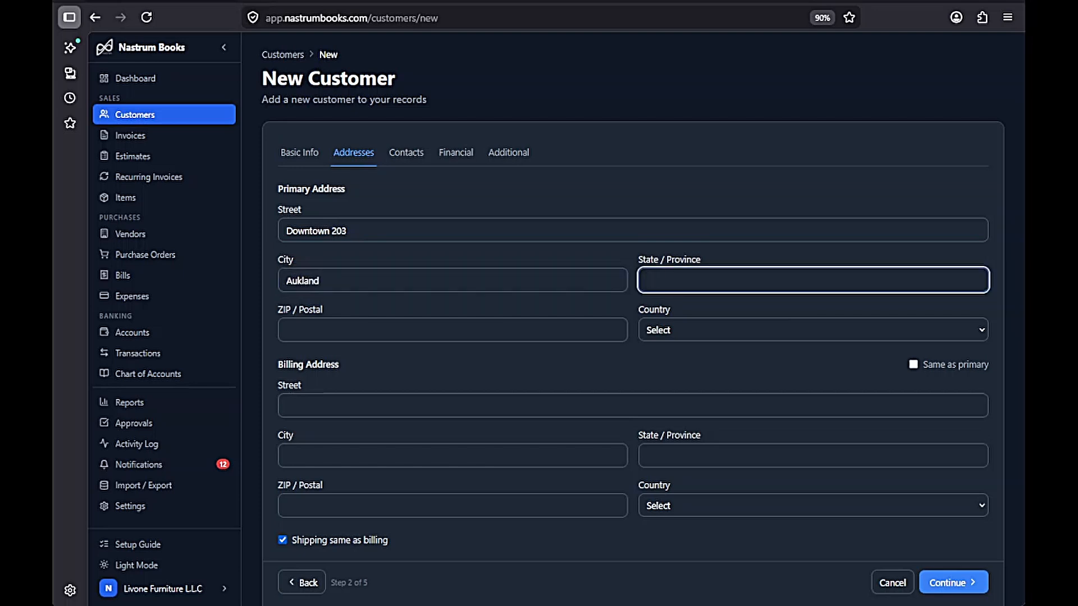
pyautogui.write('Auland')
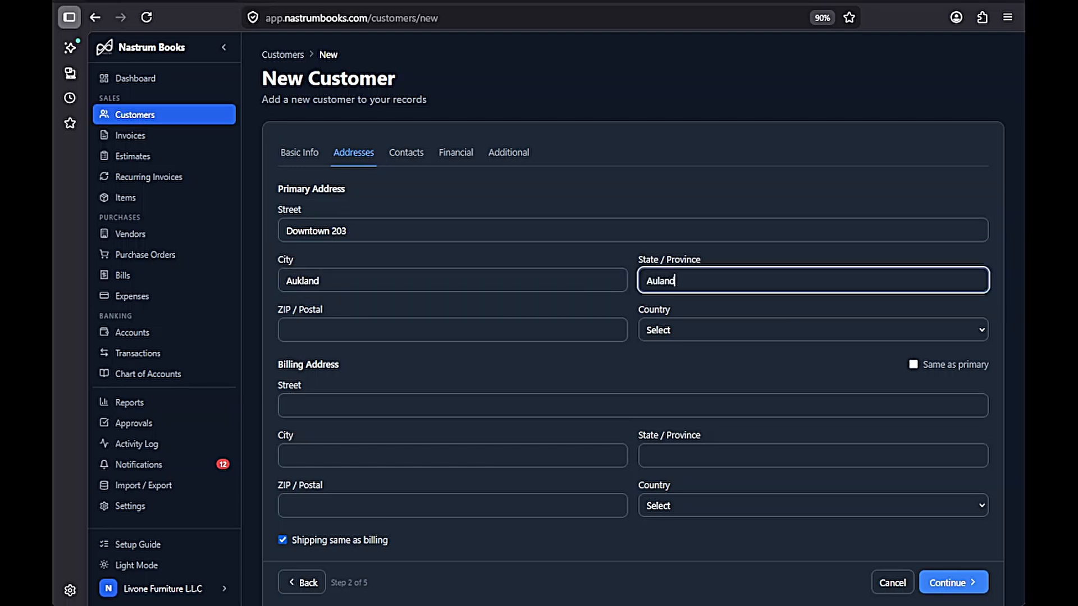
pyautogui.press('Tab')
pyautogui.write('11223344')
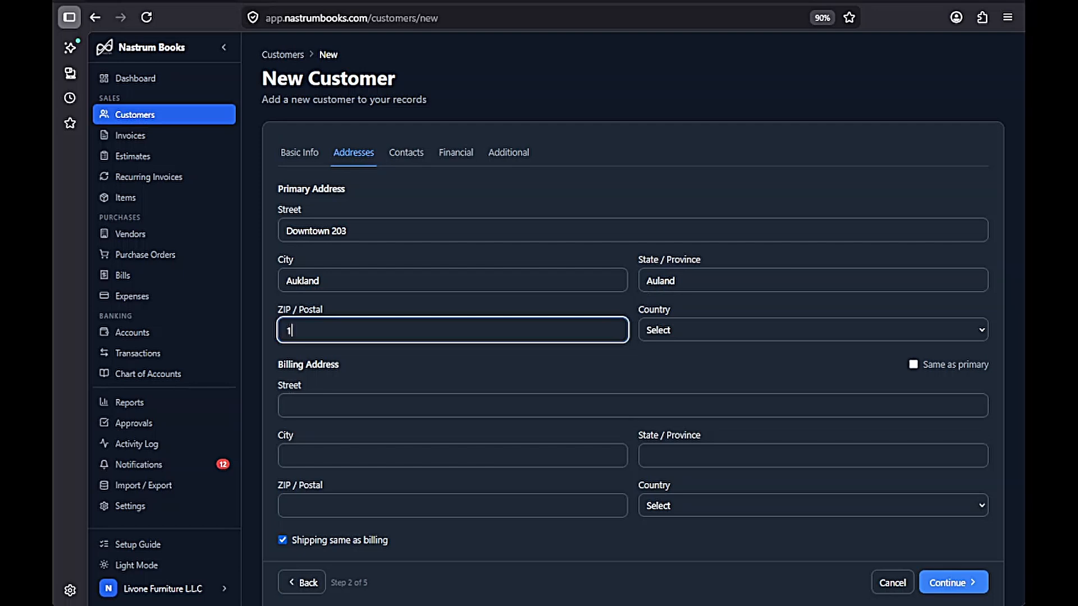
# - Choose New Zealand as the country and make billing the same as the primary address
pyautogui.press('Tab')
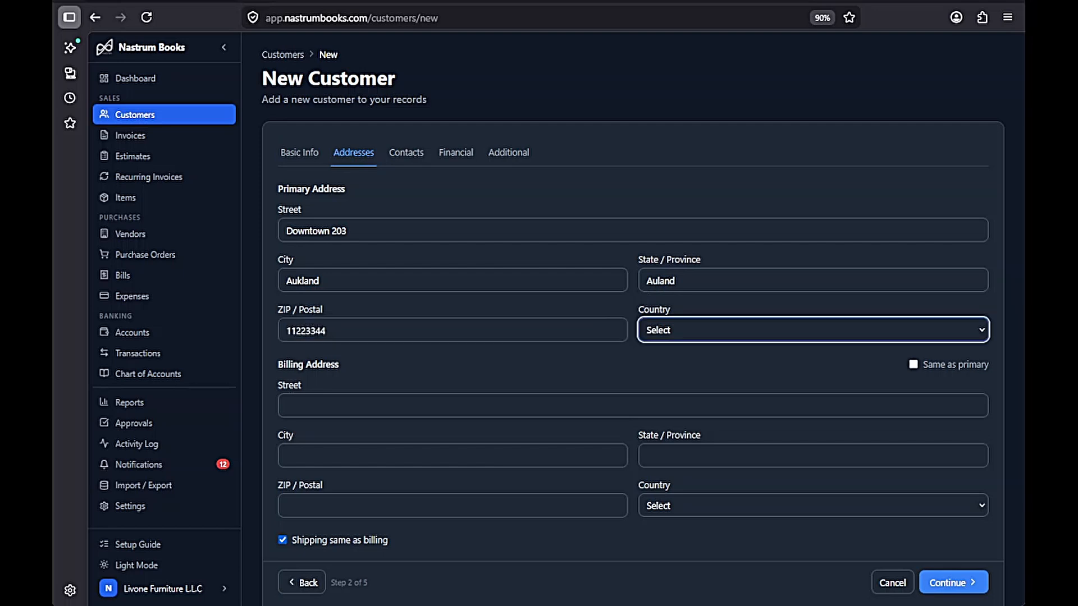
pyautogui.write('new')
pyautogui.click(698, 372)
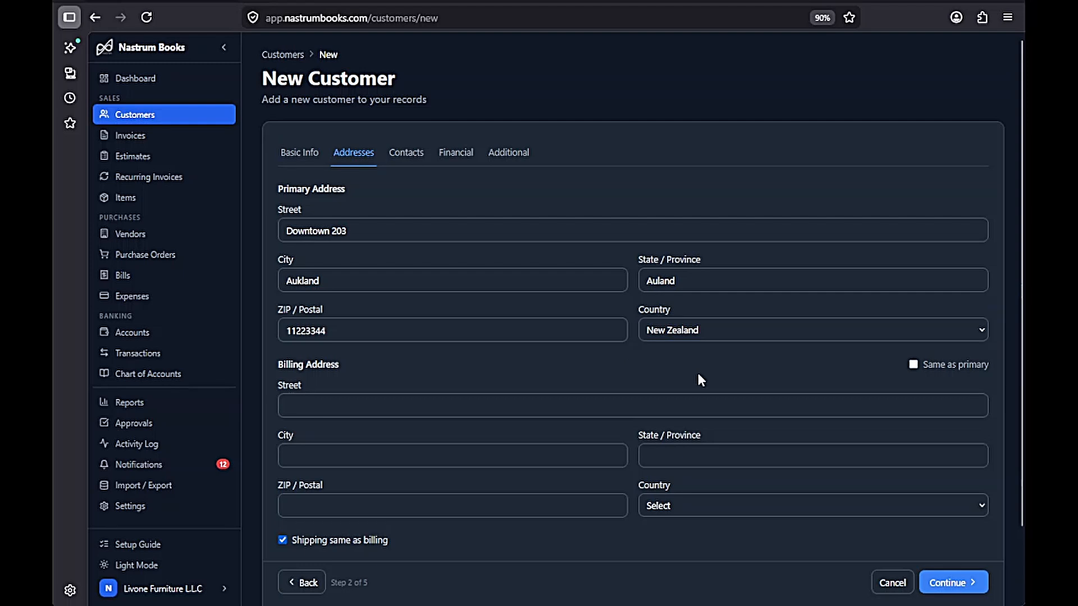
pyautogui.click(918, 367)
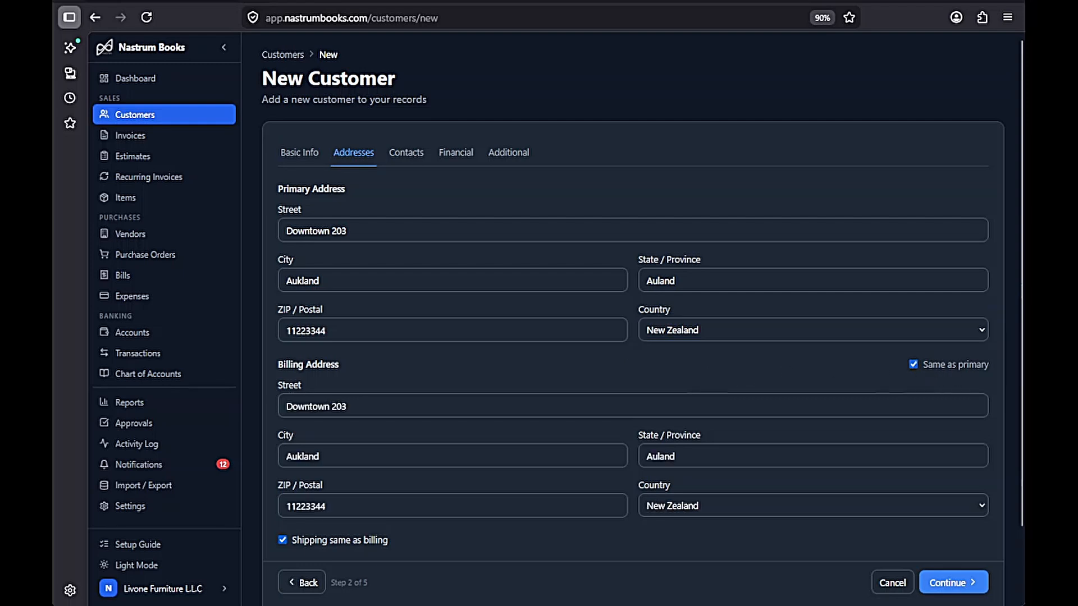
pyautogui.click(959, 583)
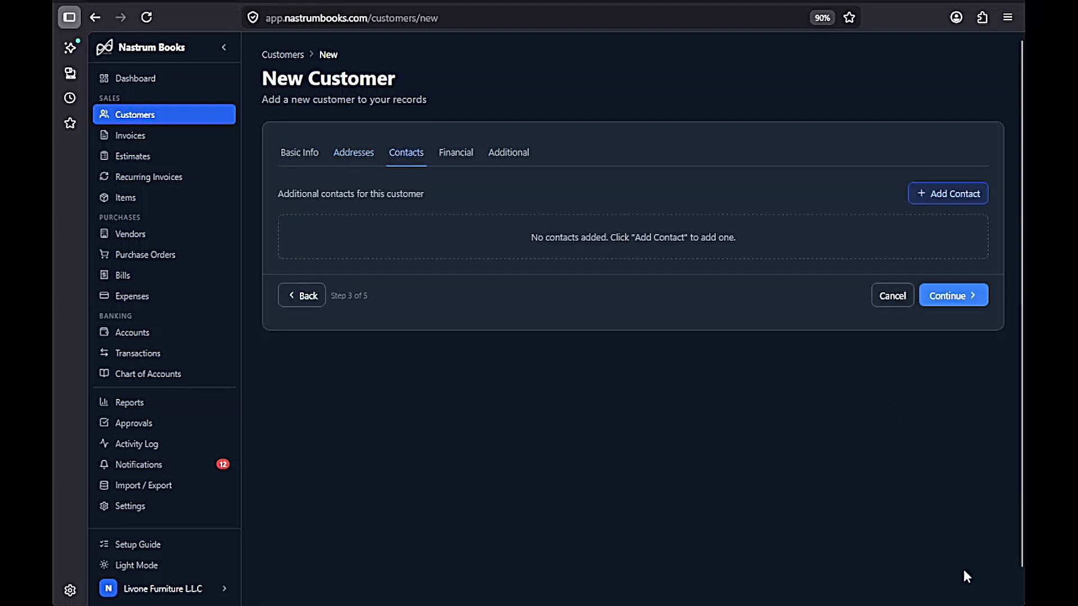
# - Add an Accounts Manager contact with name and e-mail, then start correcting the name's spelling
pyautogui.click(948, 197)
pyautogui.click(395, 264)
pyautogui.write('Jones')
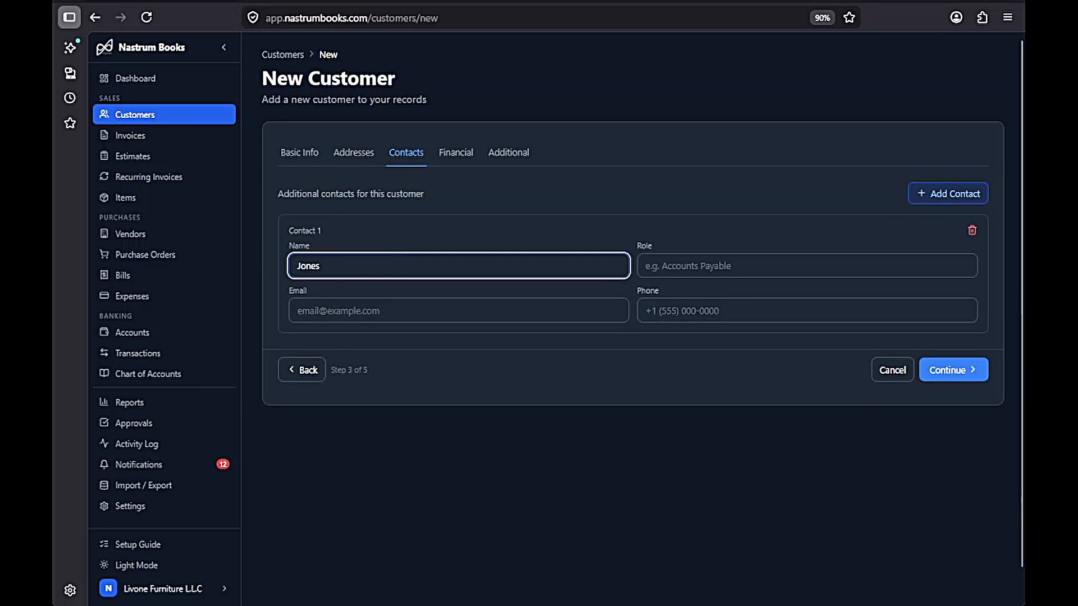
pyautogui.press('Tab')
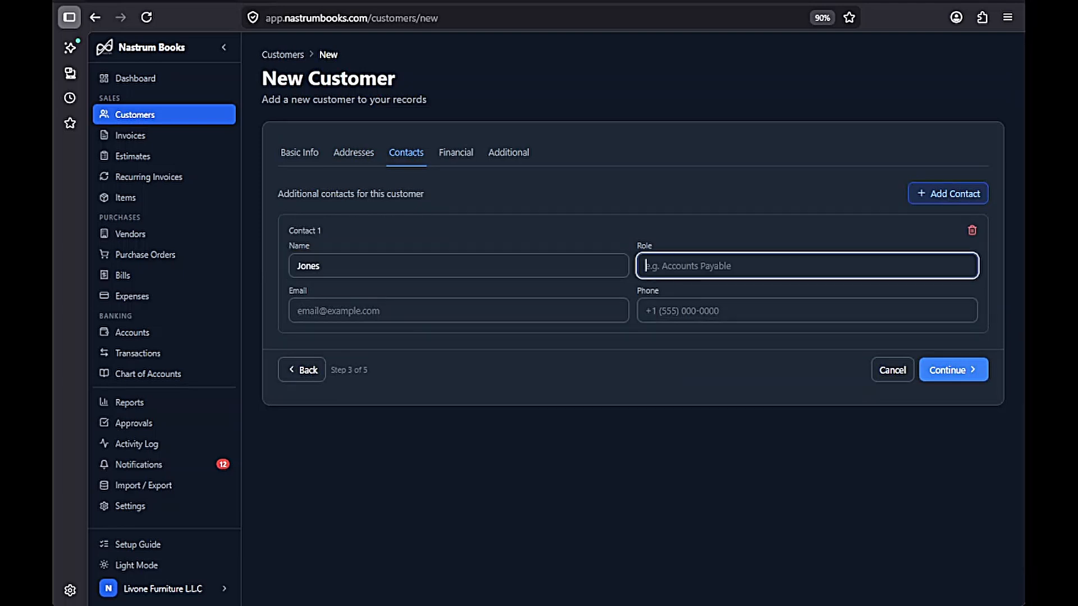
pyautogui.write('Accounts Manager')
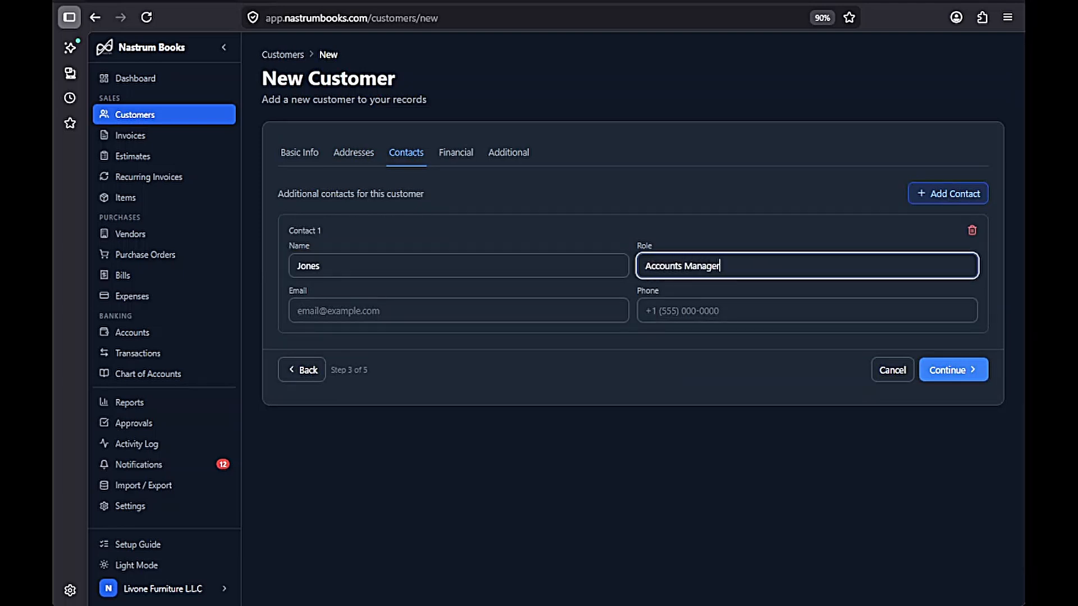
pyautogui.press('Tab')
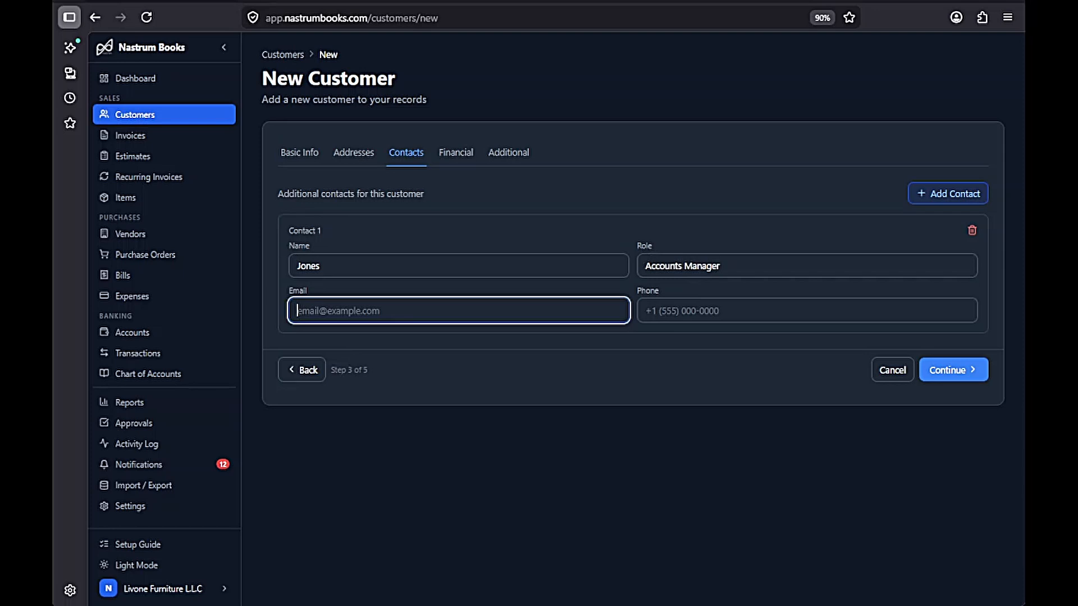
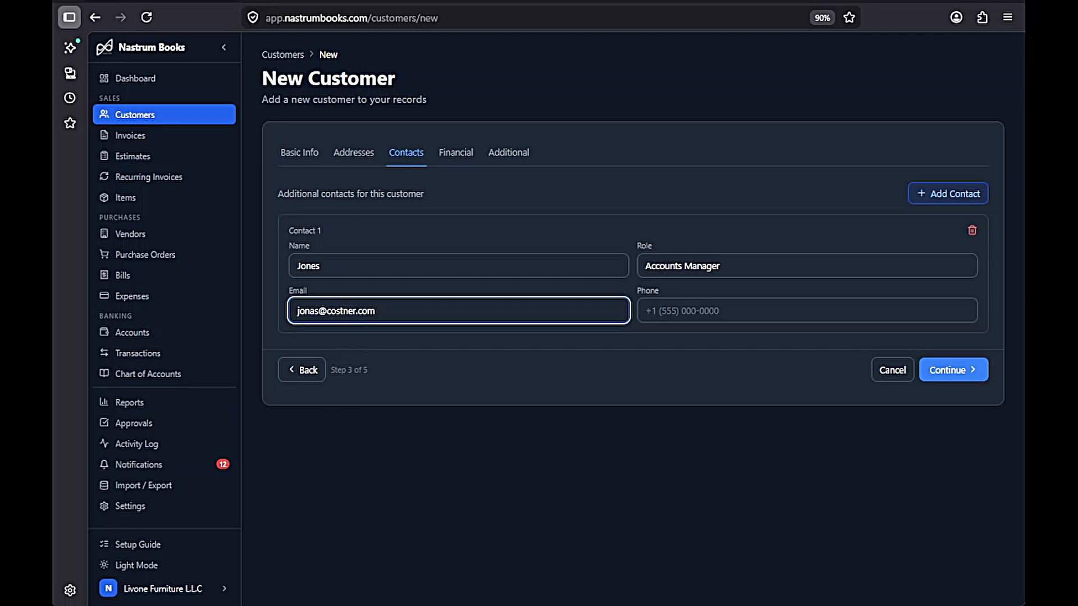
pyautogui.click(312, 269)
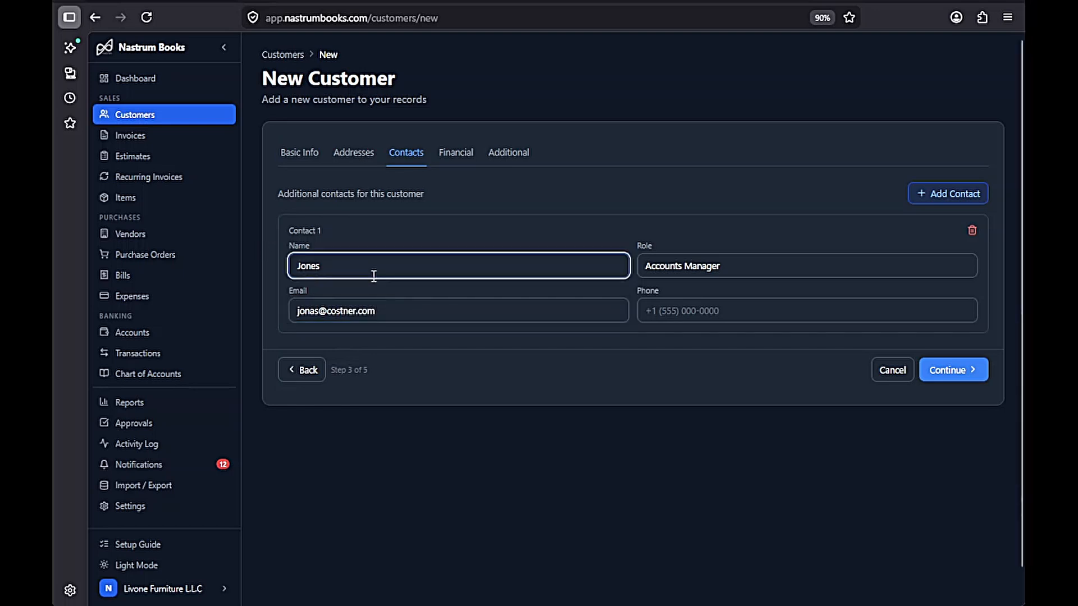
pyautogui.press('BackSpace')
# - Finish the contact name fix and enter a credit limit of 1000 on the Financial step
pyautogui.write('a')
pyautogui.click(961, 369)
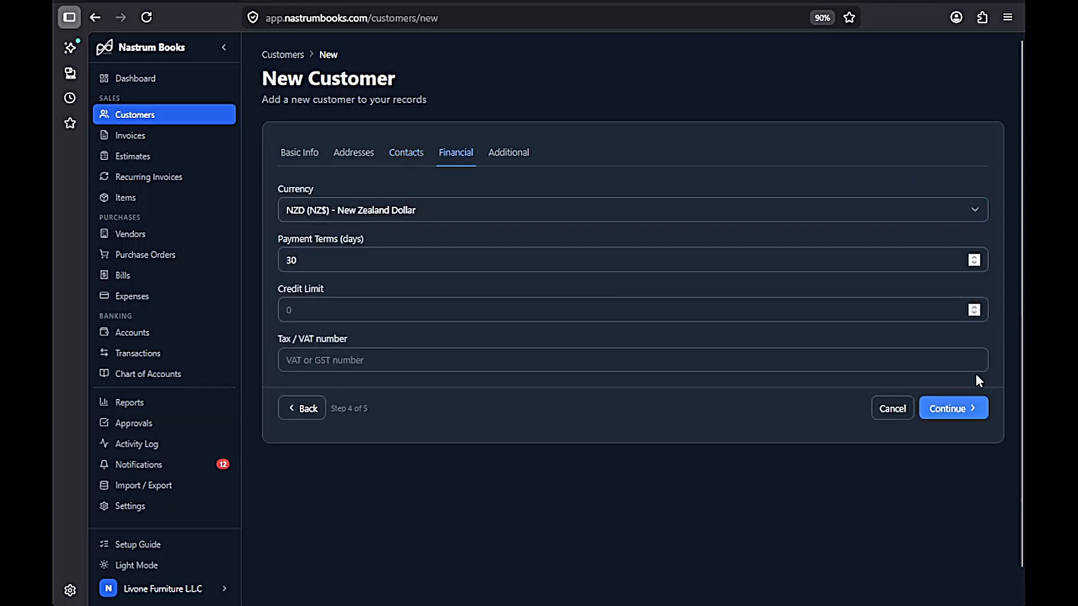
pyautogui.click(377, 313)
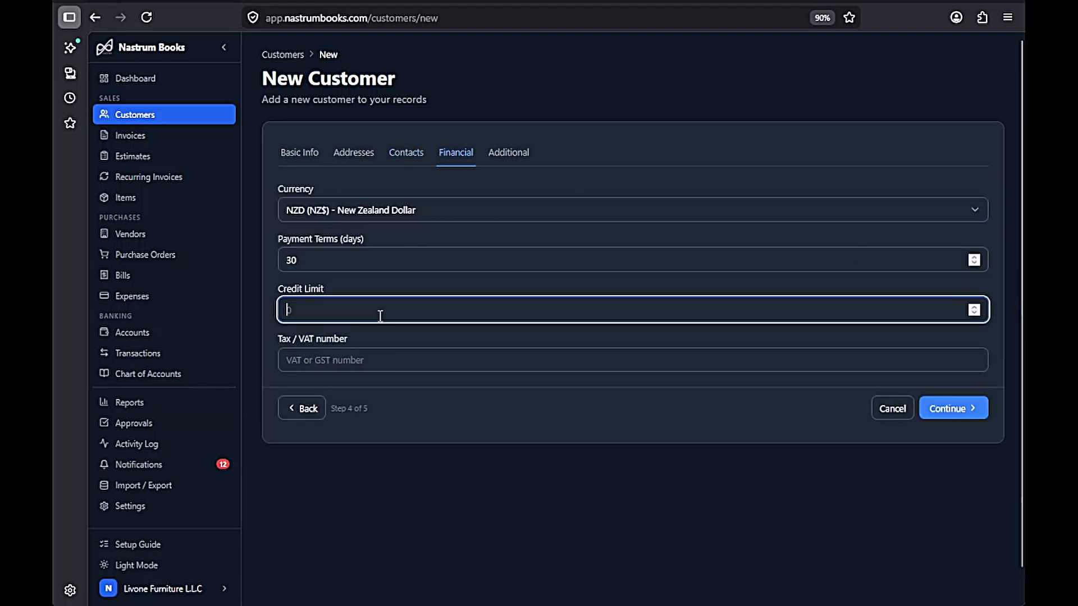
pyautogui.write('1000')
pyautogui.click(367, 365)
# - Keep New Zealand Dollar as the currency and fill in the Tax / VAT number
pyautogui.click(452, 211)
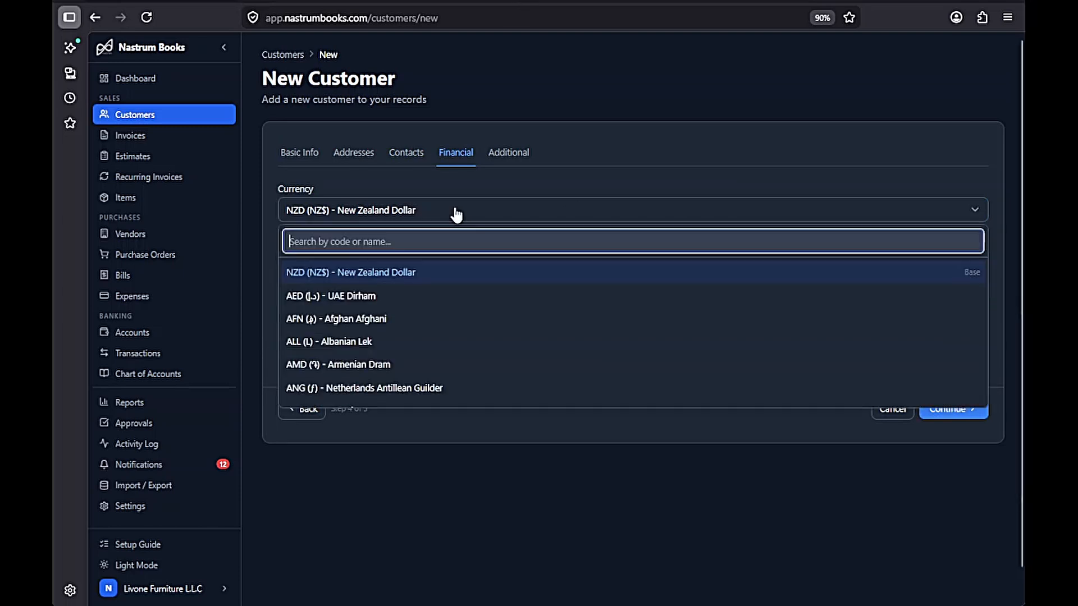
pyautogui.scroll(-3, 453, 297)
pyautogui.scroll(-2, 450, 296)
pyautogui.scroll(5, 449, 296)
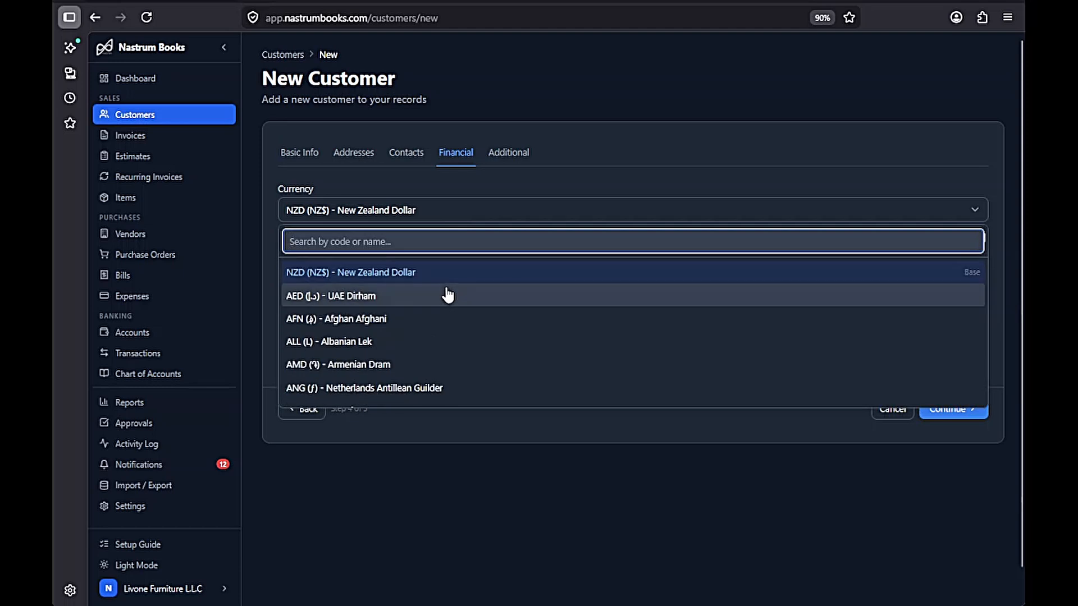
pyautogui.click(471, 272)
pyautogui.click(394, 359)
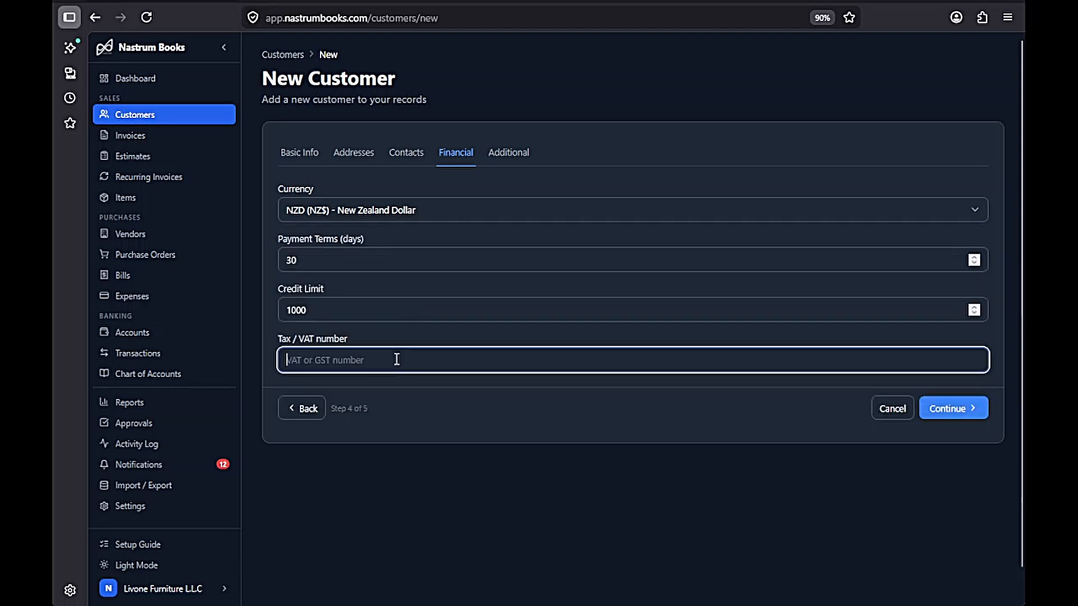
pyautogui.write('123456789')
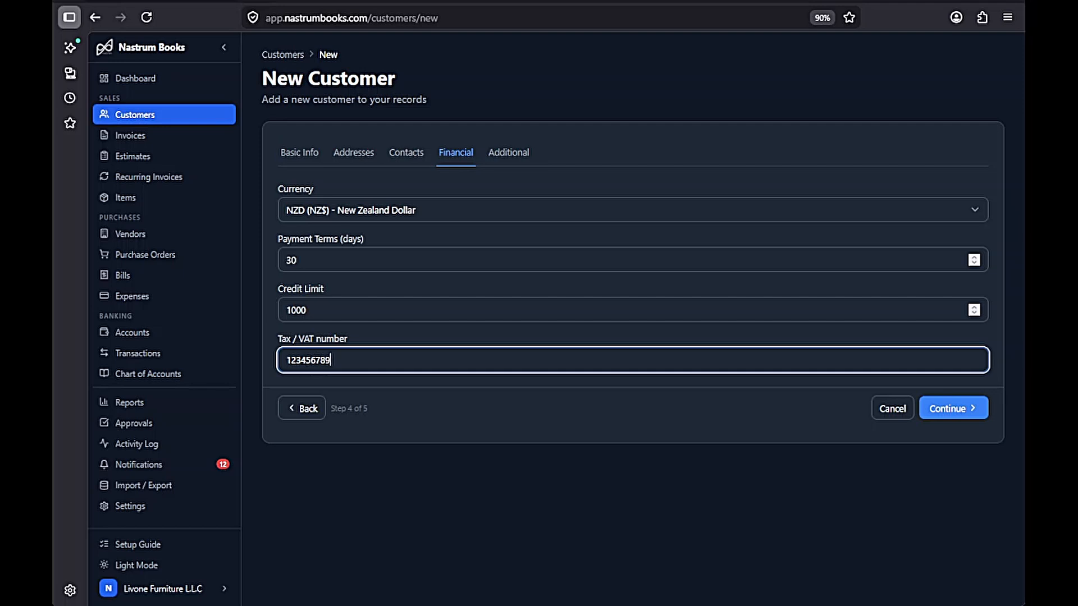
pyautogui.click(580, 431)
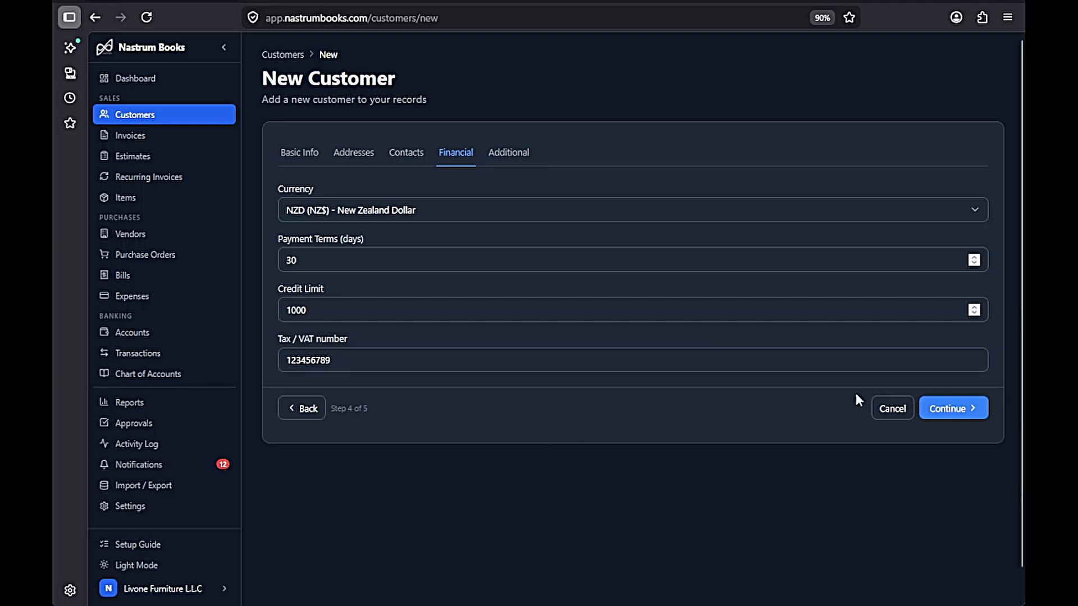
# - Add the tag 'repeat', attach Trade License Costner LLC.pdf, and save Costner LLC as a customer
pyautogui.click(948, 408)
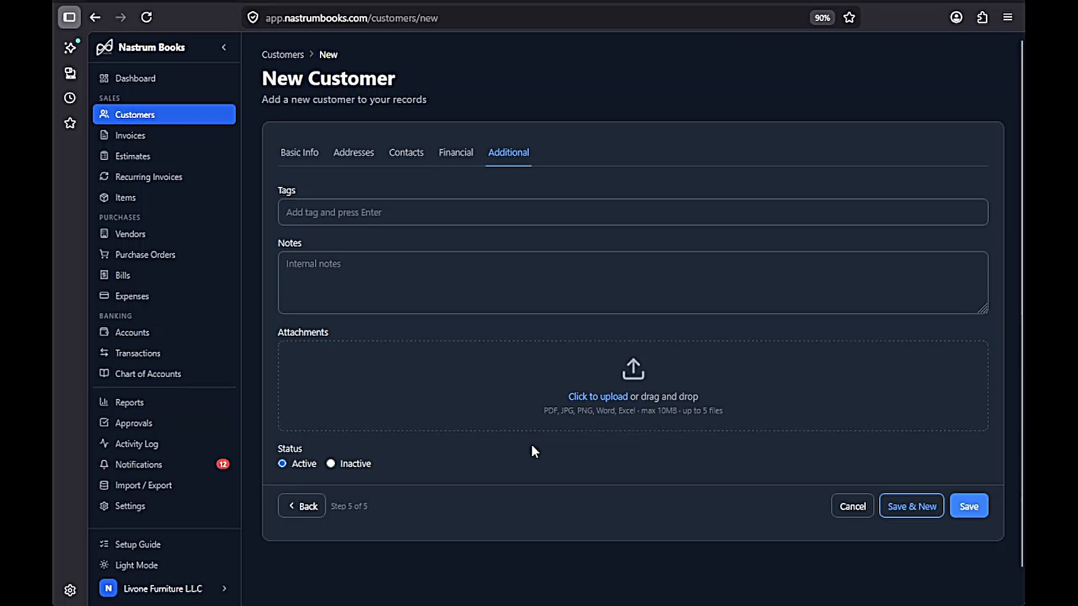
pyautogui.click(491, 211)
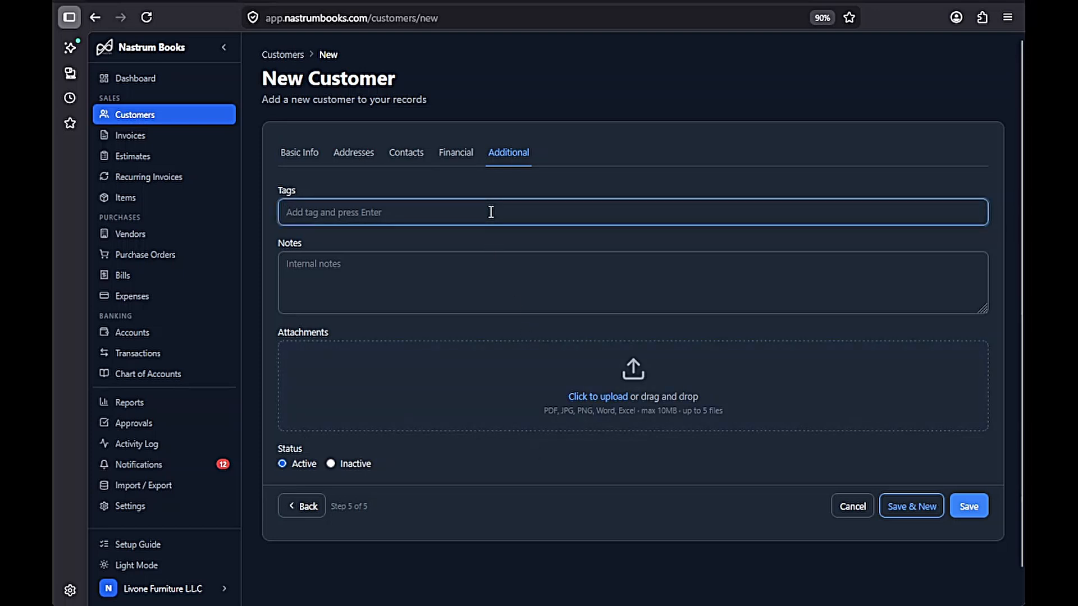
pyautogui.write('repeat')
pyautogui.press('Return')
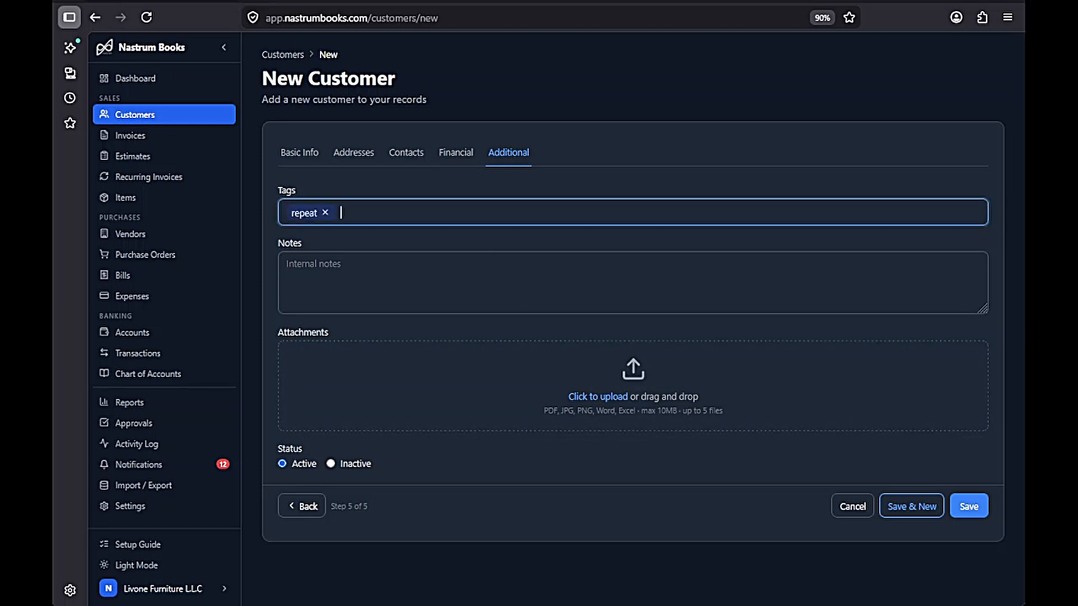
pyautogui.click(464, 383)
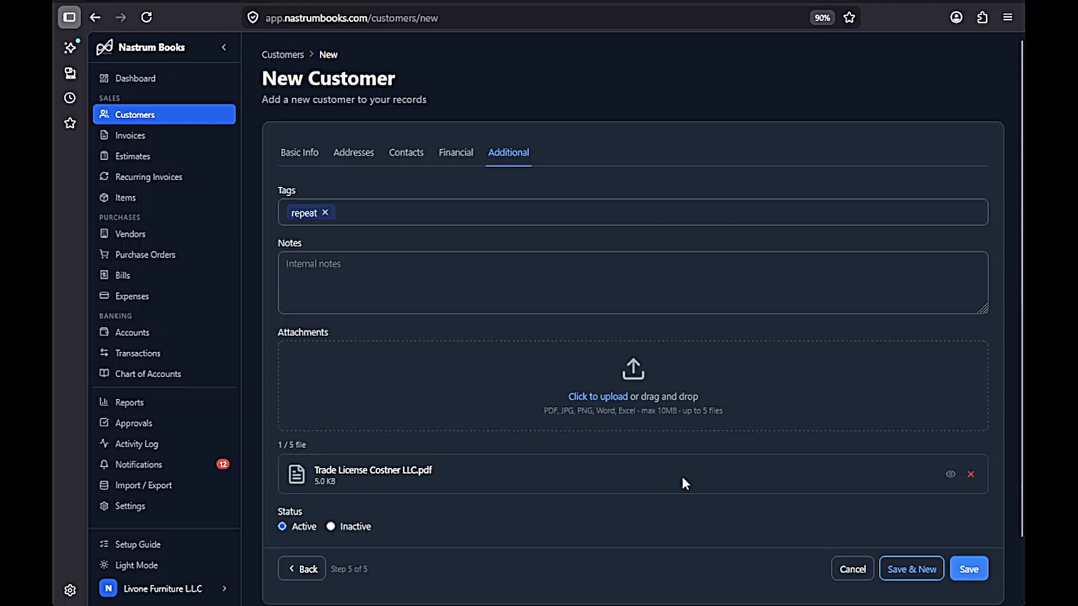
pyautogui.click(967, 578)
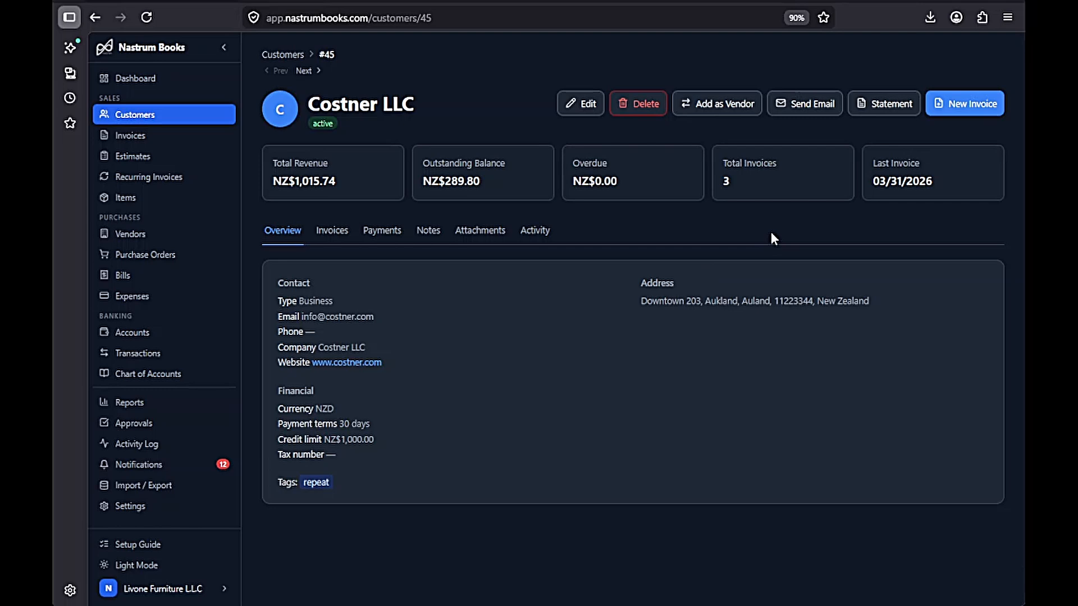
# - Filter Costner LLC's invoices to Paid, then Pending, then back to All
pyautogui.click(330, 232)
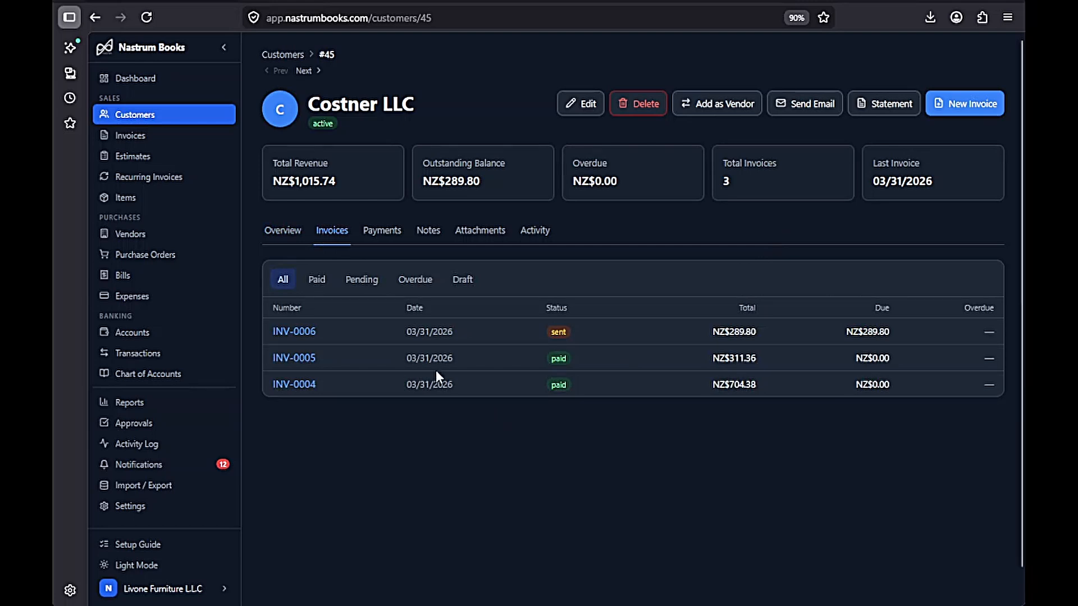
pyautogui.click(317, 281)
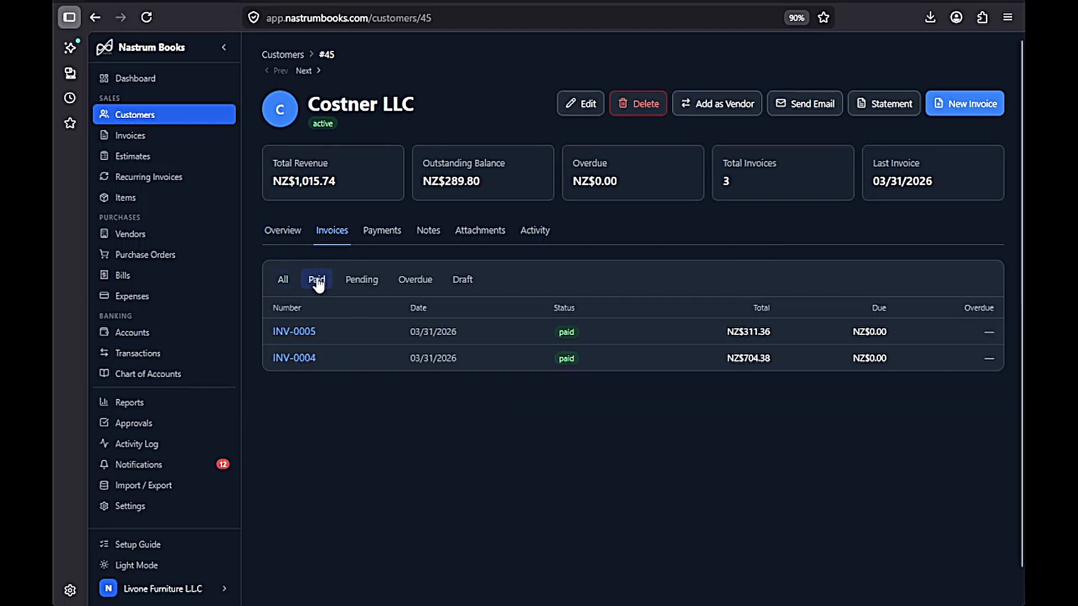
pyautogui.click(368, 290)
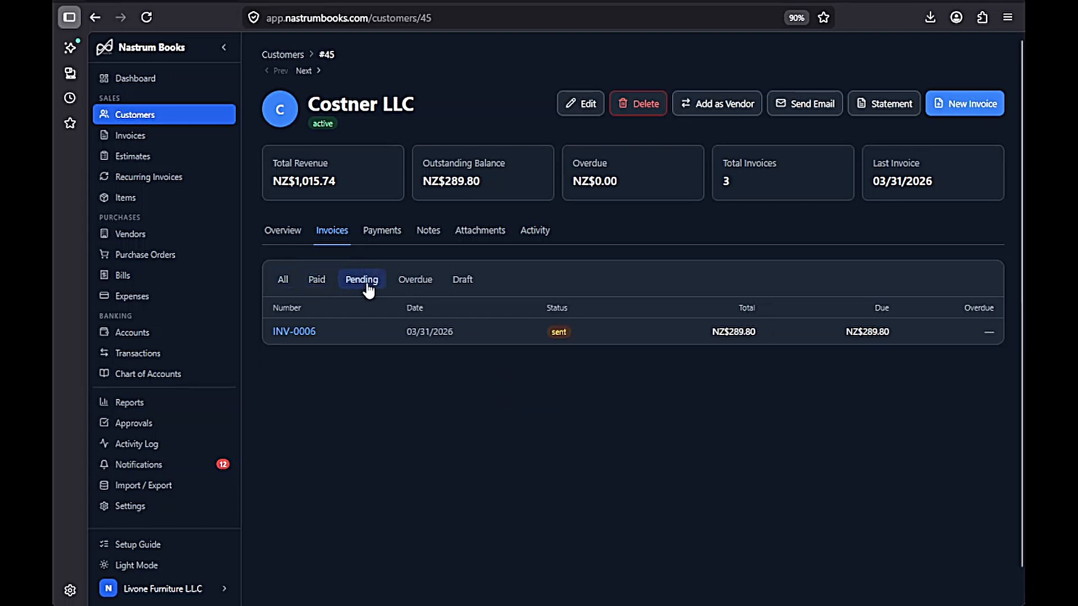
pyautogui.click(282, 280)
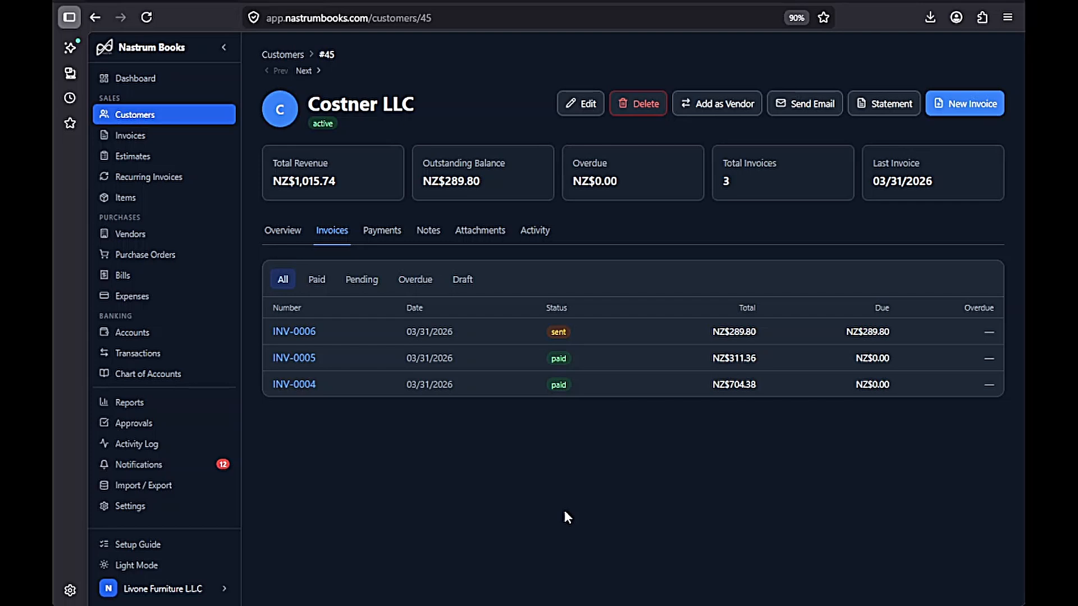
# - Preview invoices INV-0006, INV-0005 and INV-0004, then show the customer's payments
pyautogui.click(311, 332)
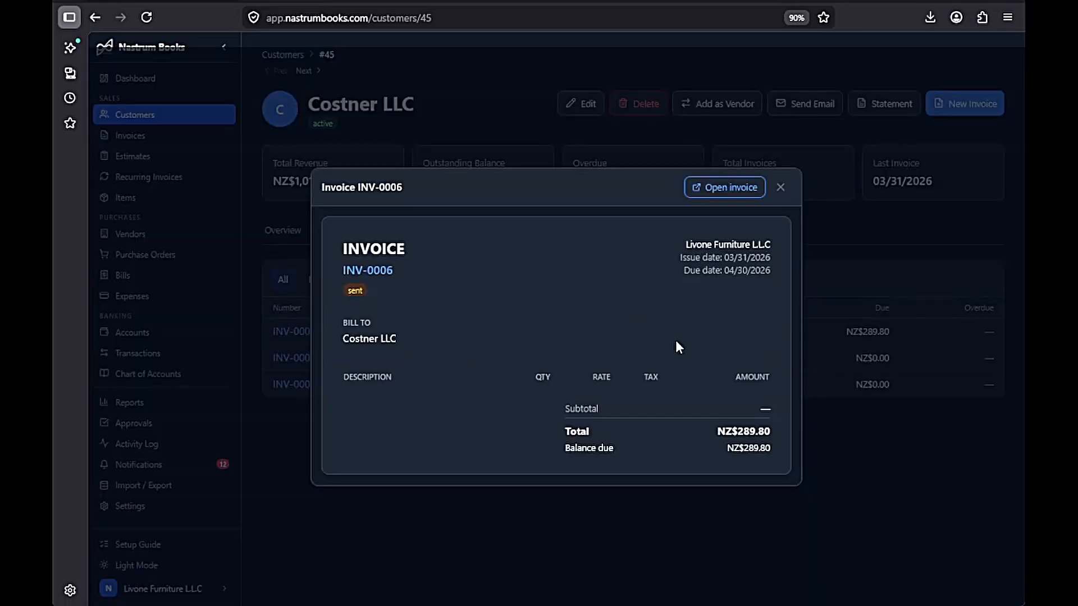
pyautogui.click(866, 469)
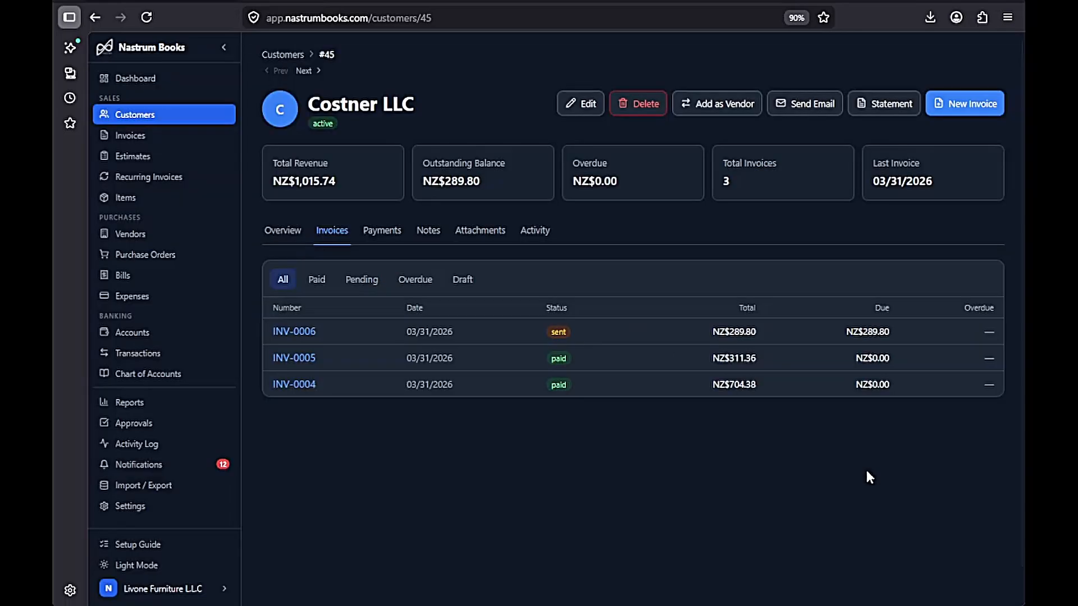
pyautogui.click(296, 357)
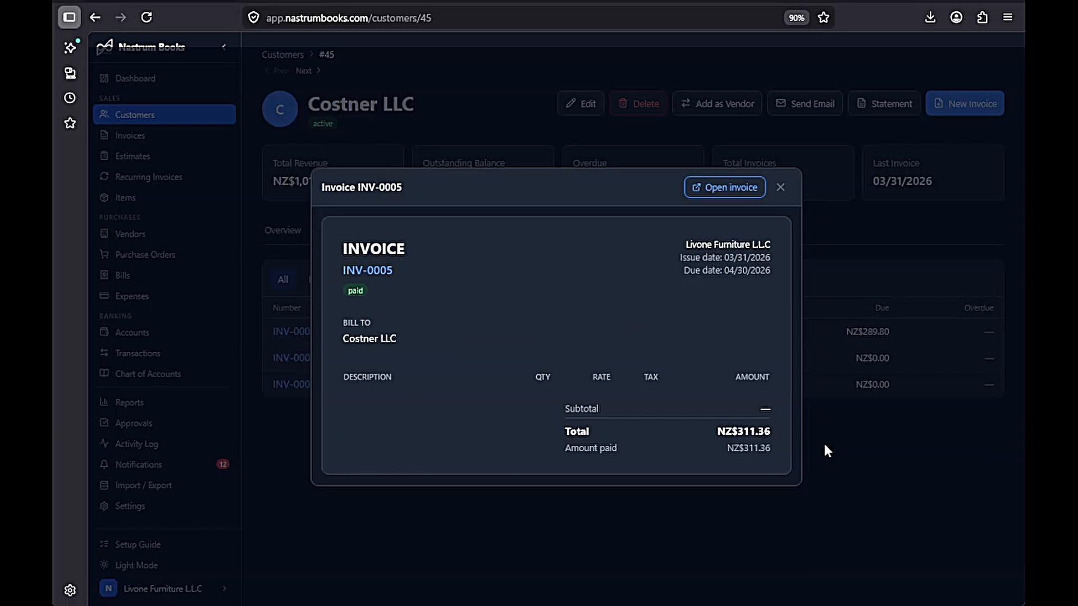
pyautogui.click(848, 454)
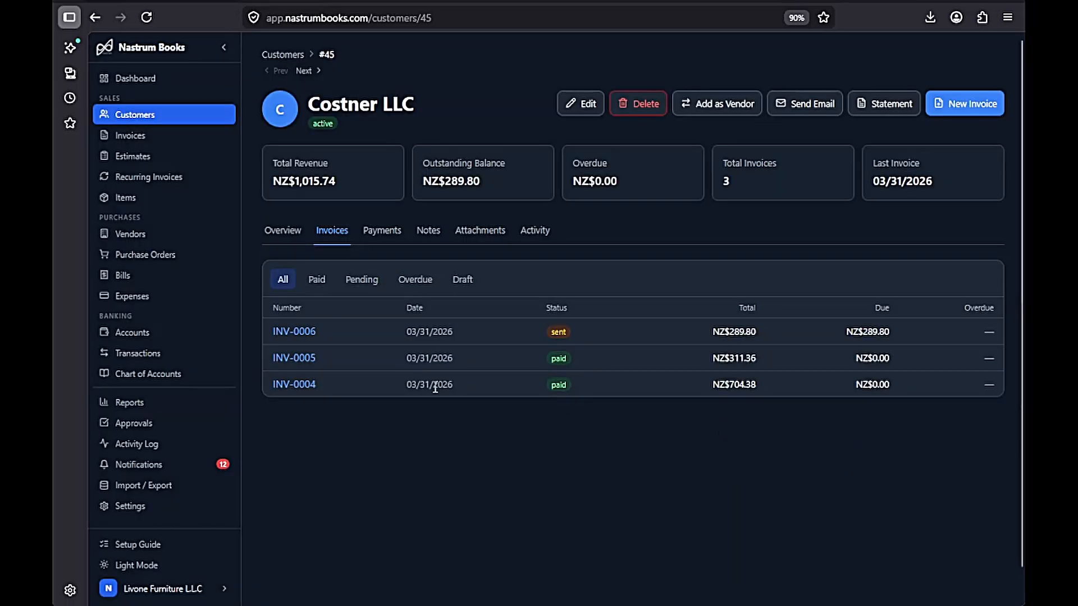
pyautogui.click(303, 386)
pyautogui.click(719, 519)
pyautogui.click(381, 231)
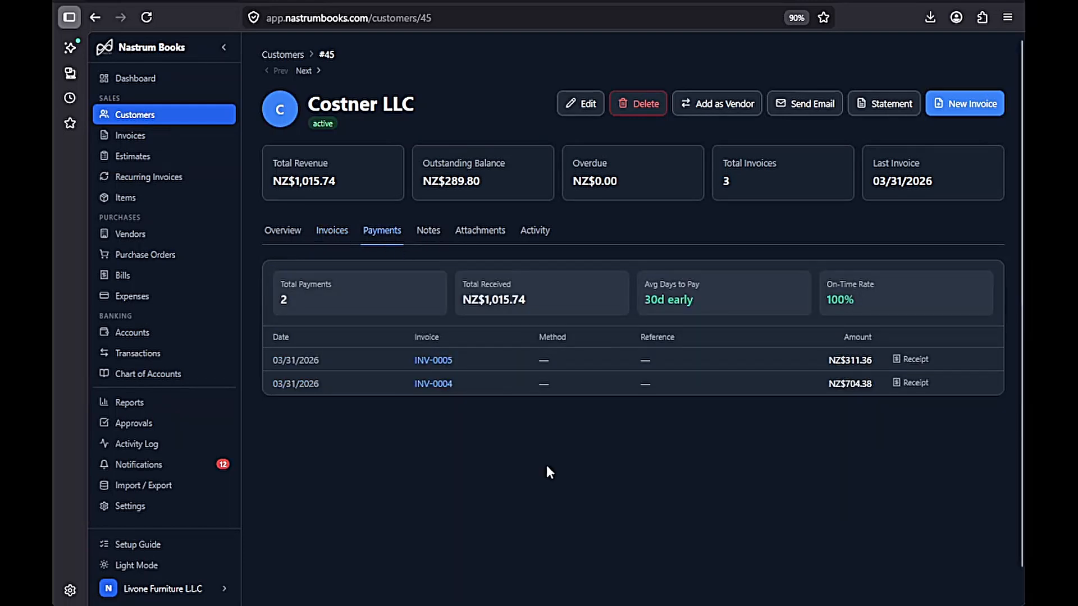
# - Download and look through the NZ$311.36 INV-0005 receipt PDF, then close it
pyautogui.click(915, 360)
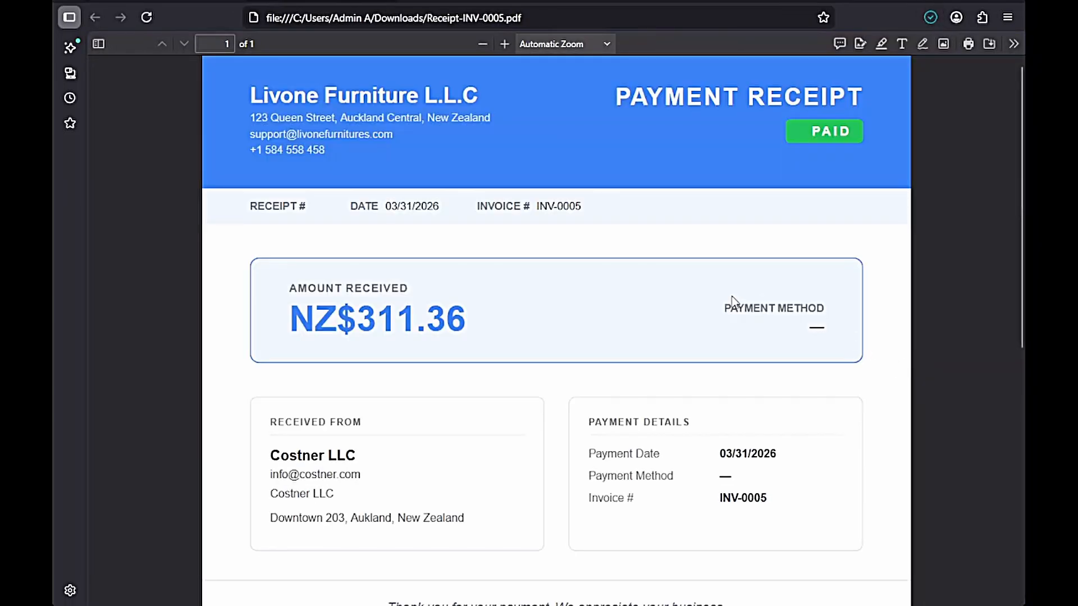
pyautogui.scroll(-3, 732, 301)
pyautogui.scroll(3, 733, 301)
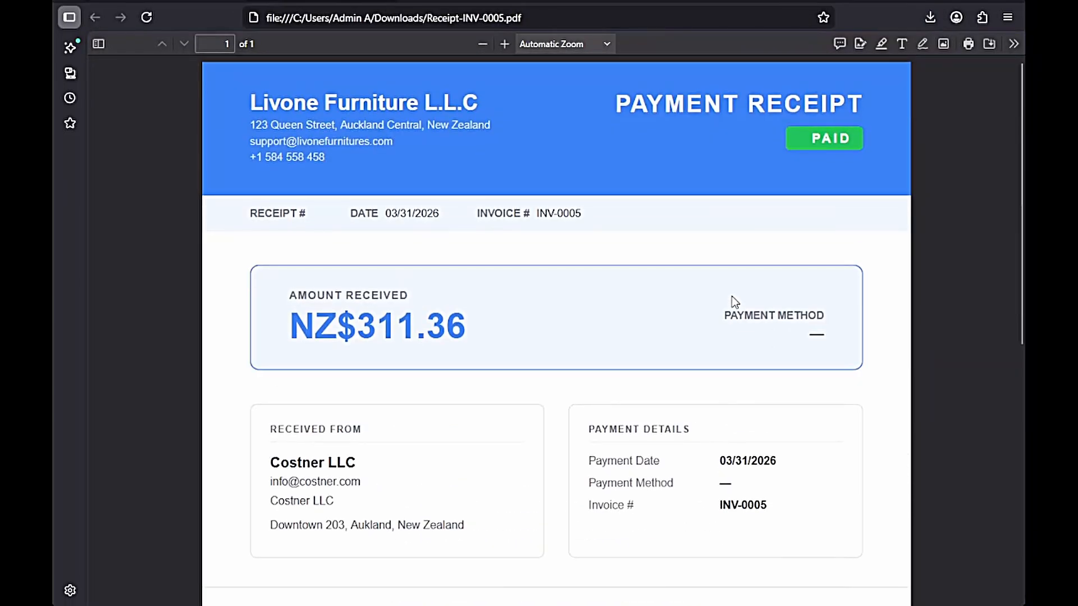
pyautogui.scroll(-2, 732, 295)
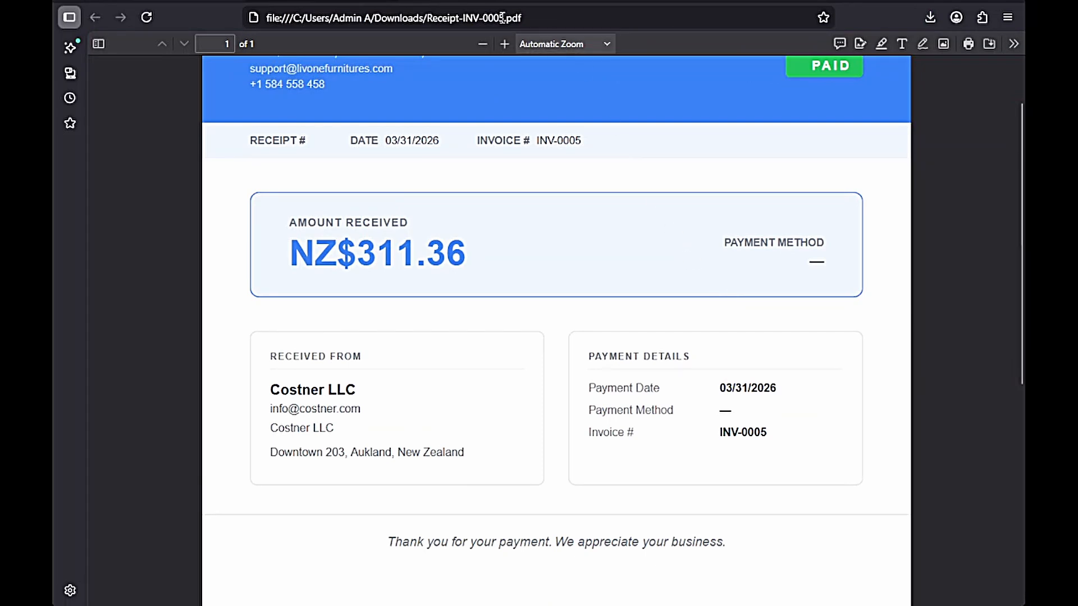
pyautogui.hotkey('ctrl', 'w')
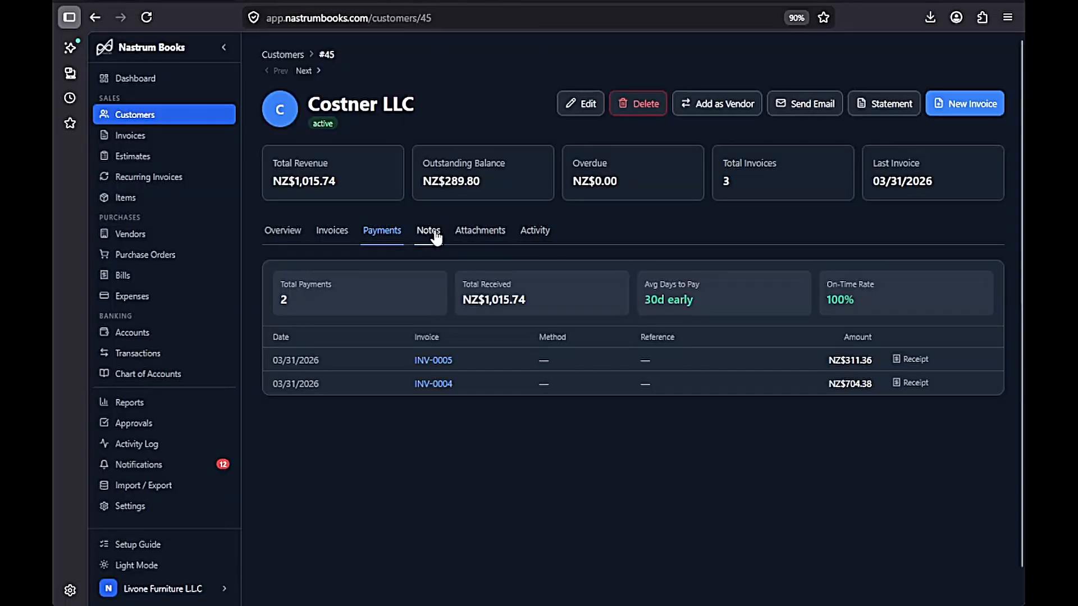
# - Check the attached trade license, then look through the customer's activity timeline
pyautogui.click(479, 236)
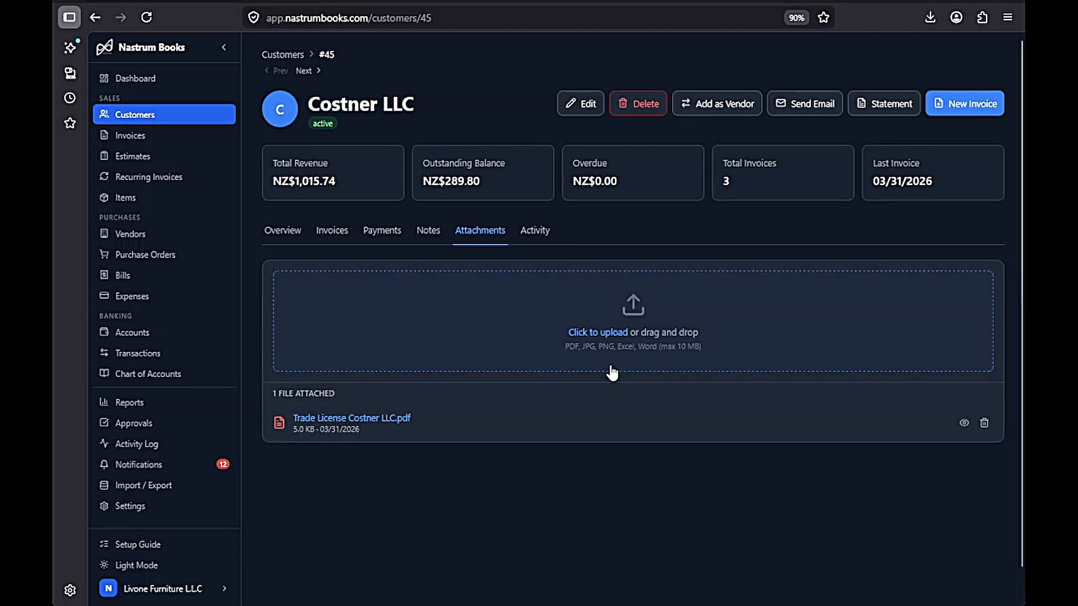
pyautogui.click(534, 231)
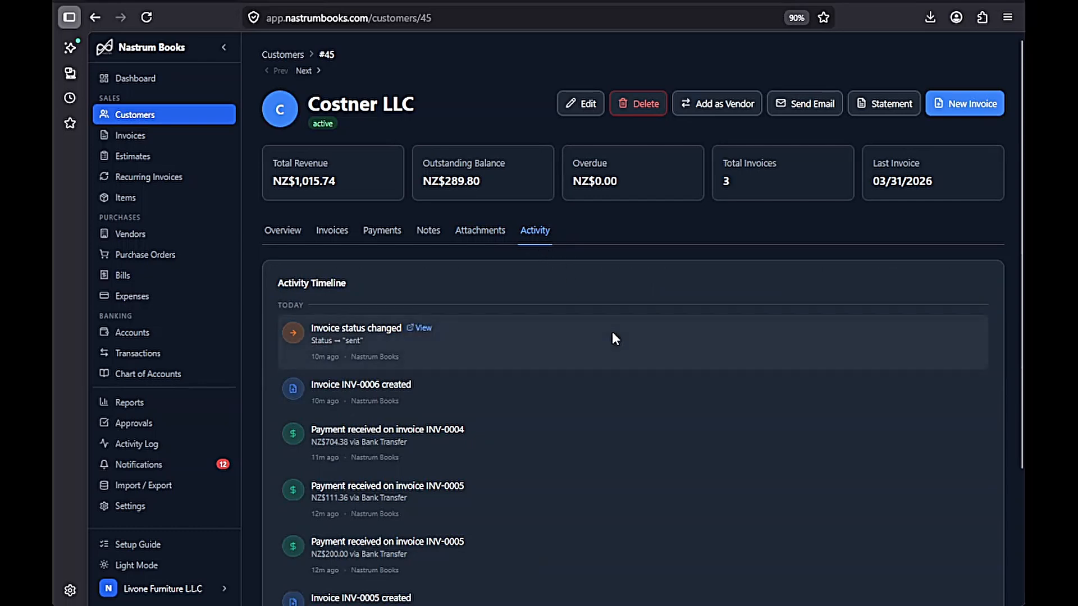
pyautogui.scroll(-3, 612, 332)
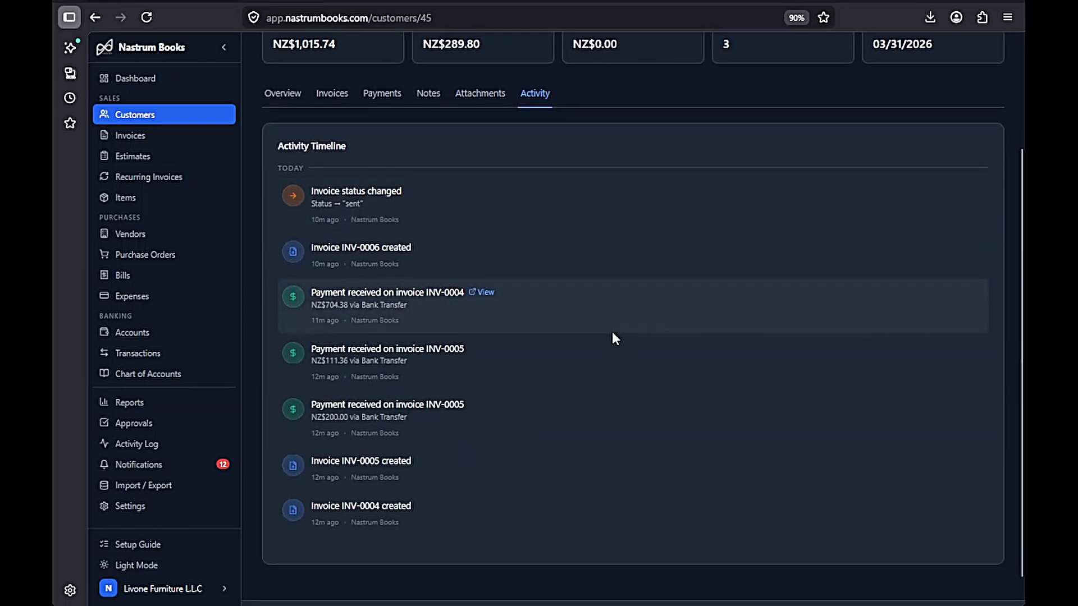
pyautogui.scroll(-1, 613, 332)
pyautogui.scroll(1, 611, 332)
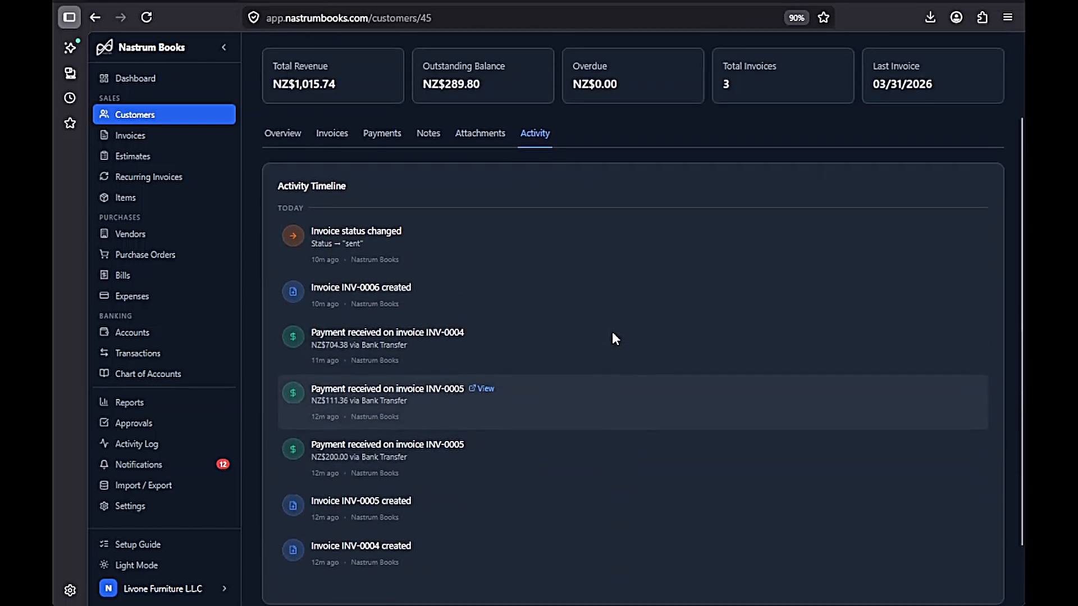
# - Open invoice INV-0004 from its payment entry, then return to Costner LLC's activity timeline
pyautogui.click(485, 336)
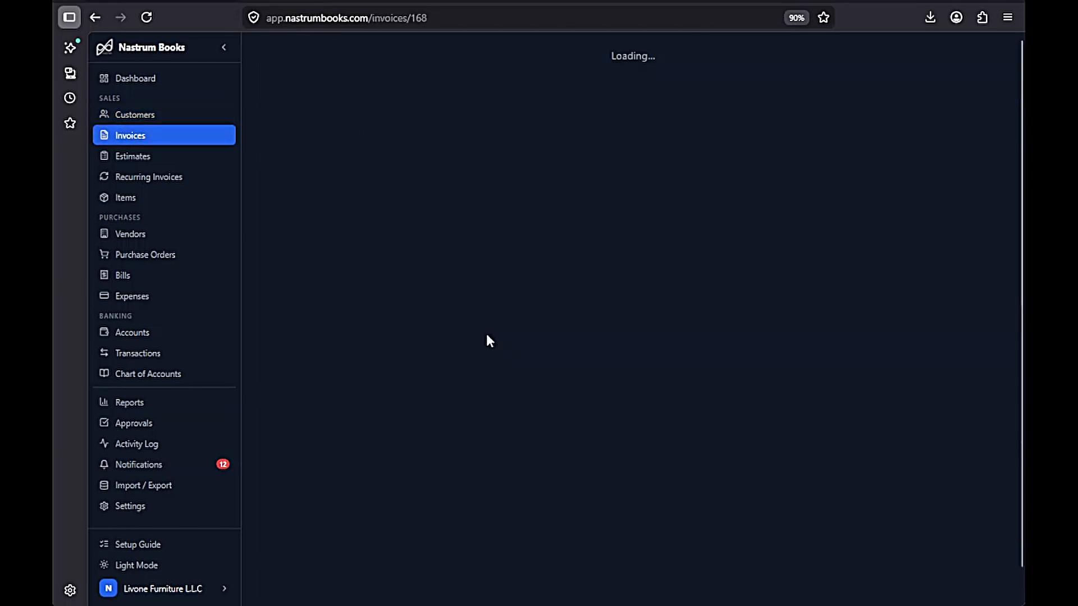
pyautogui.scroll(-3, 487, 333)
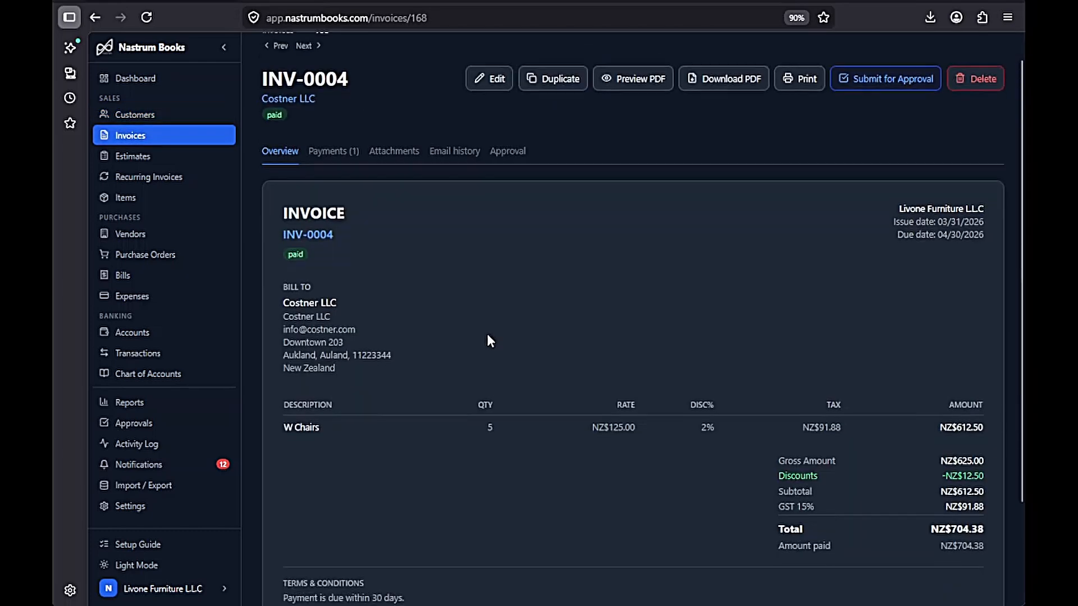
pyautogui.scroll(3, 487, 334)
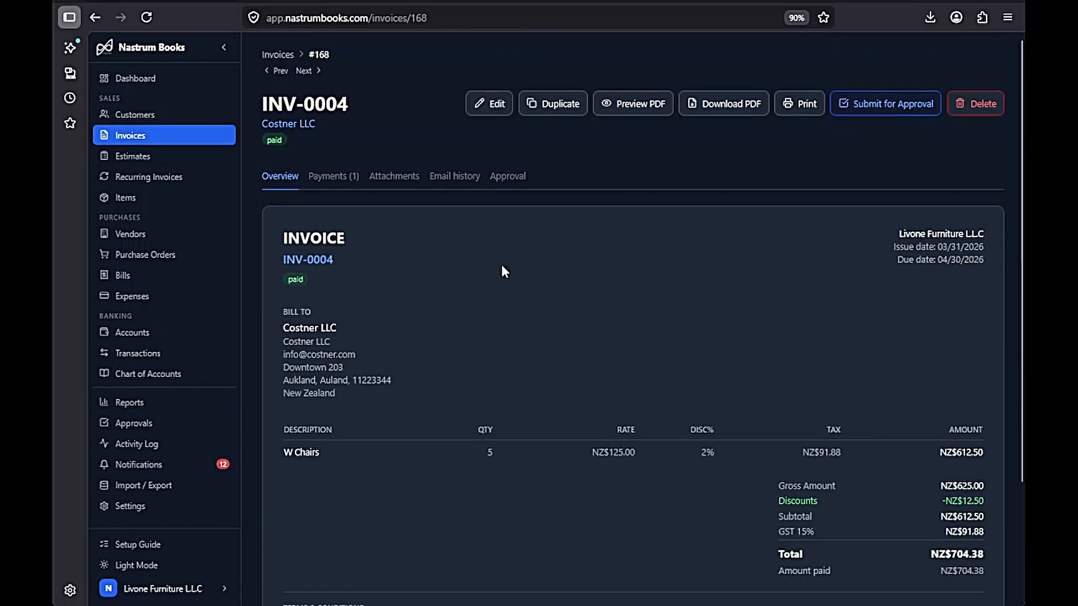
pyautogui.click(292, 123)
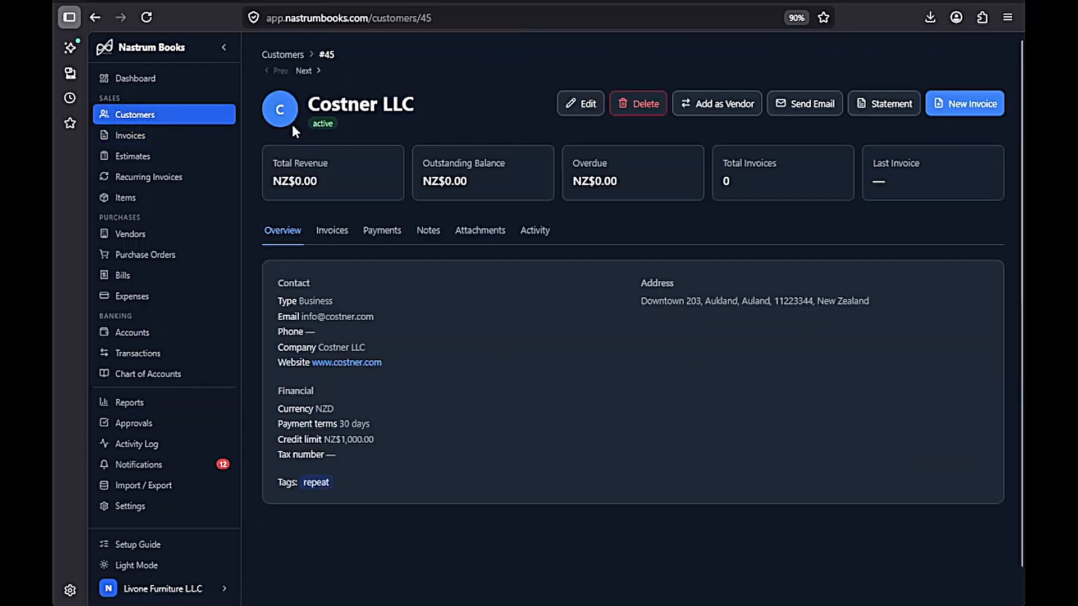
pyautogui.click(537, 239)
pyautogui.scroll(-3, 646, 386)
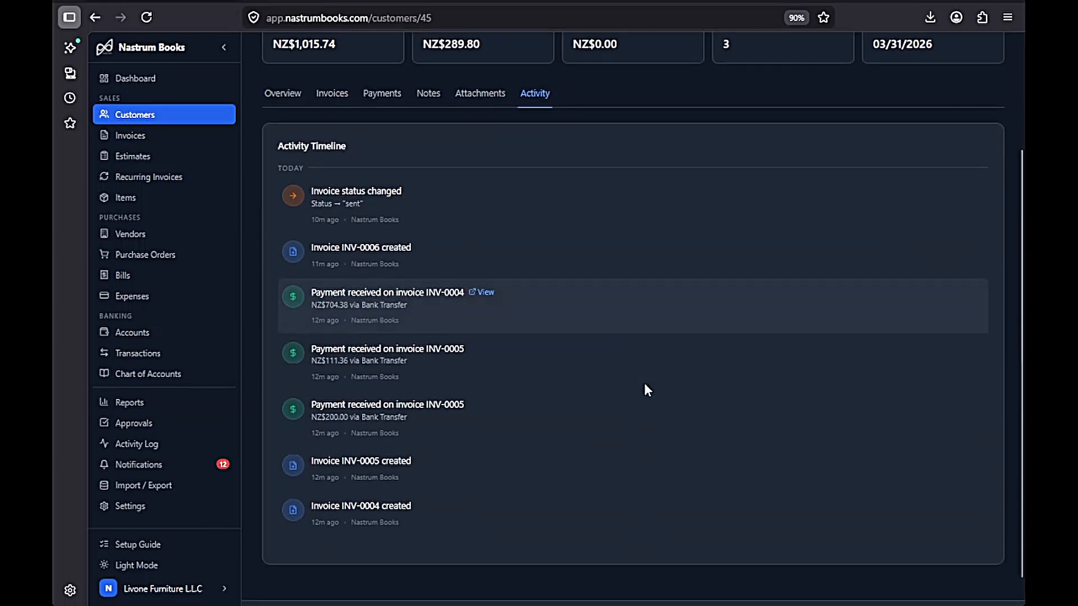
pyautogui.scroll(3, 644, 384)
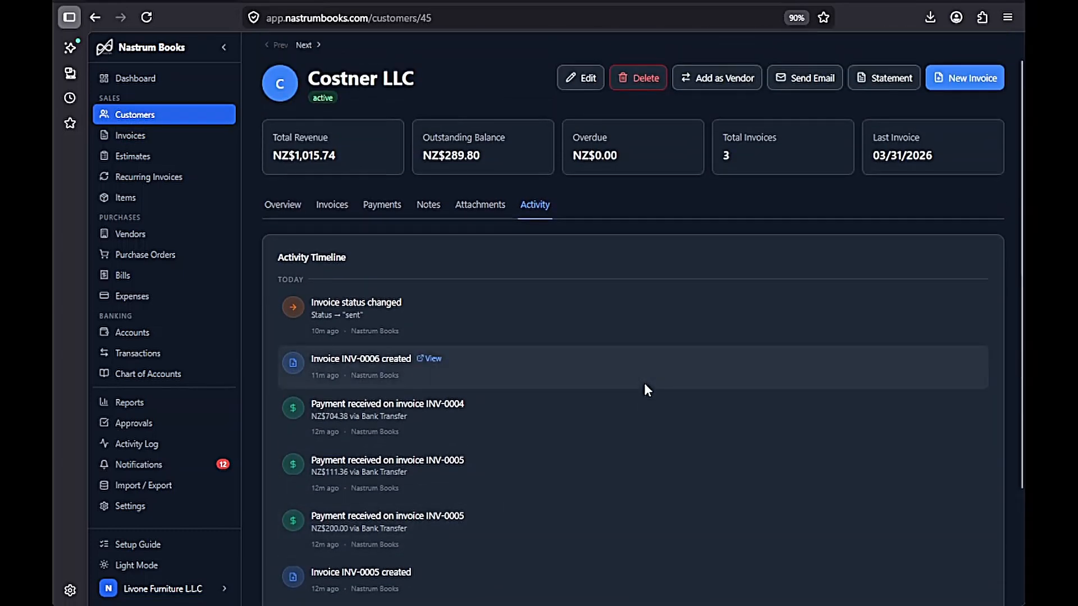
pyautogui.scroll(1, 644, 382)
# - Download Costner LLC's Last 3 months account statement as a PDF, showing NZD 289.80 balance
pyautogui.click(884, 103)
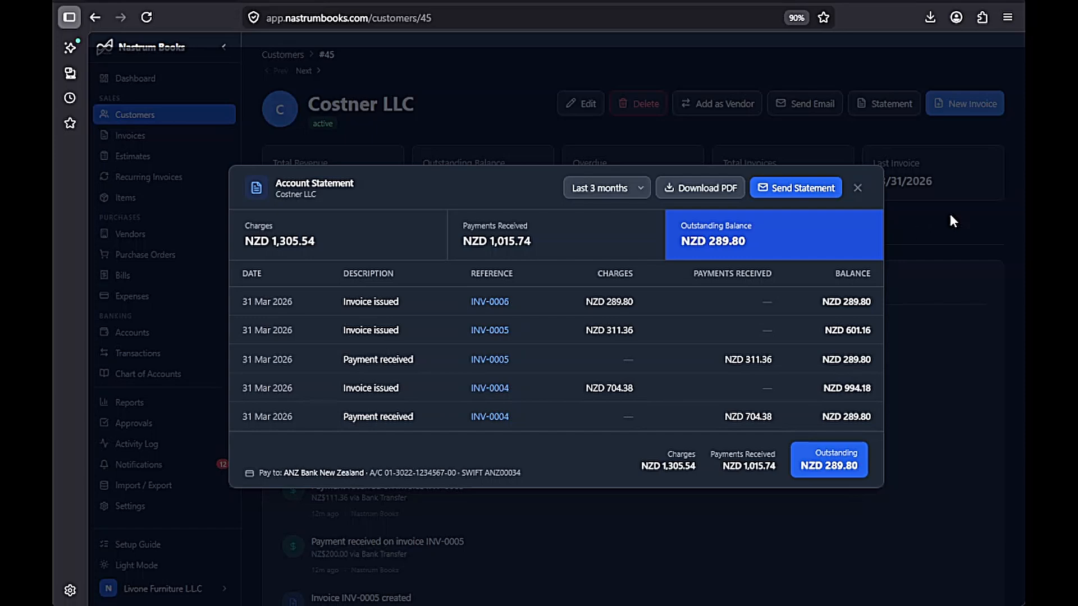
pyautogui.click(711, 191)
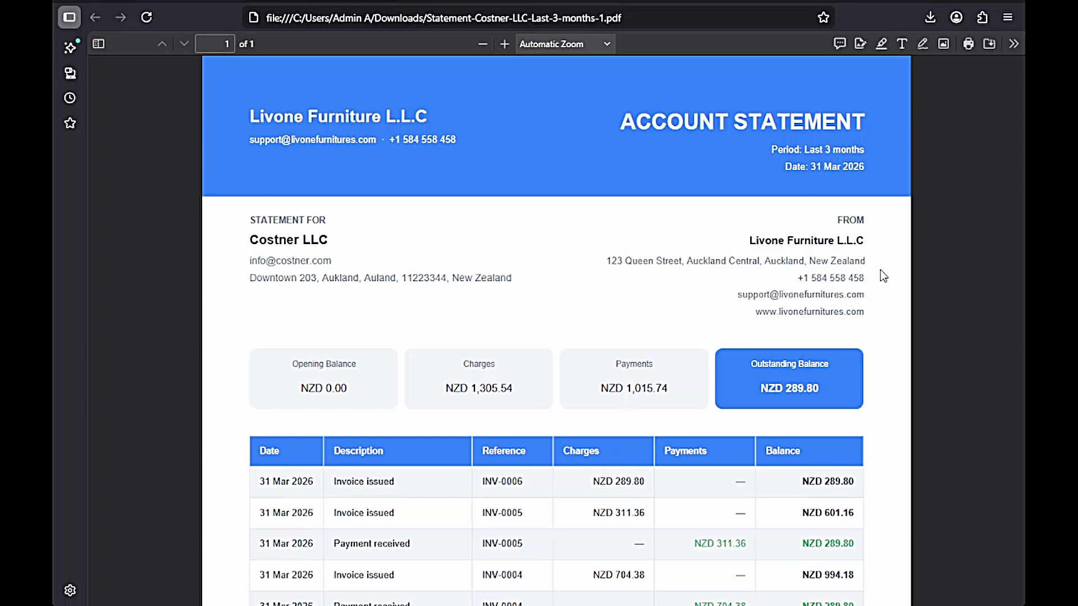
# - Scroll through the downloaded statement PDF to review its NZD 289.80 balance
pyautogui.scroll(-5, 880, 271)
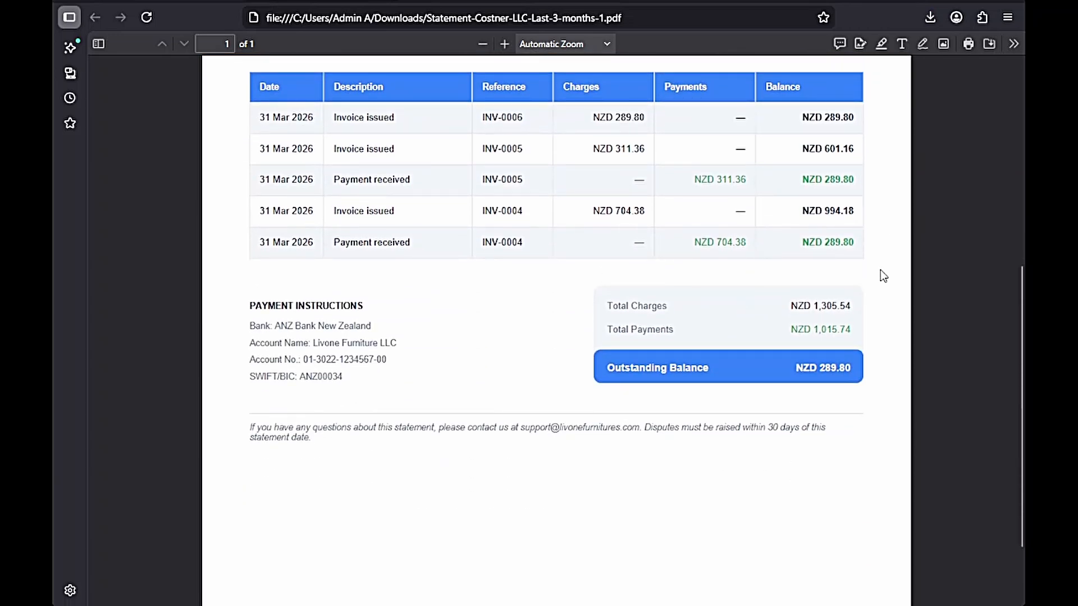
pyautogui.scroll(4, 880, 271)
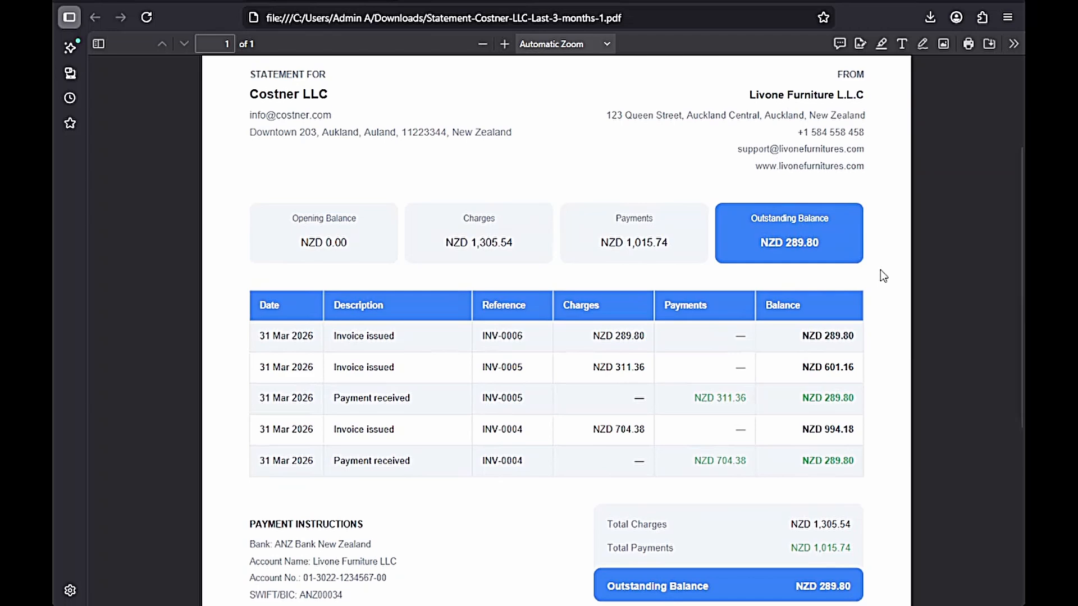
pyautogui.scroll(2, 880, 271)
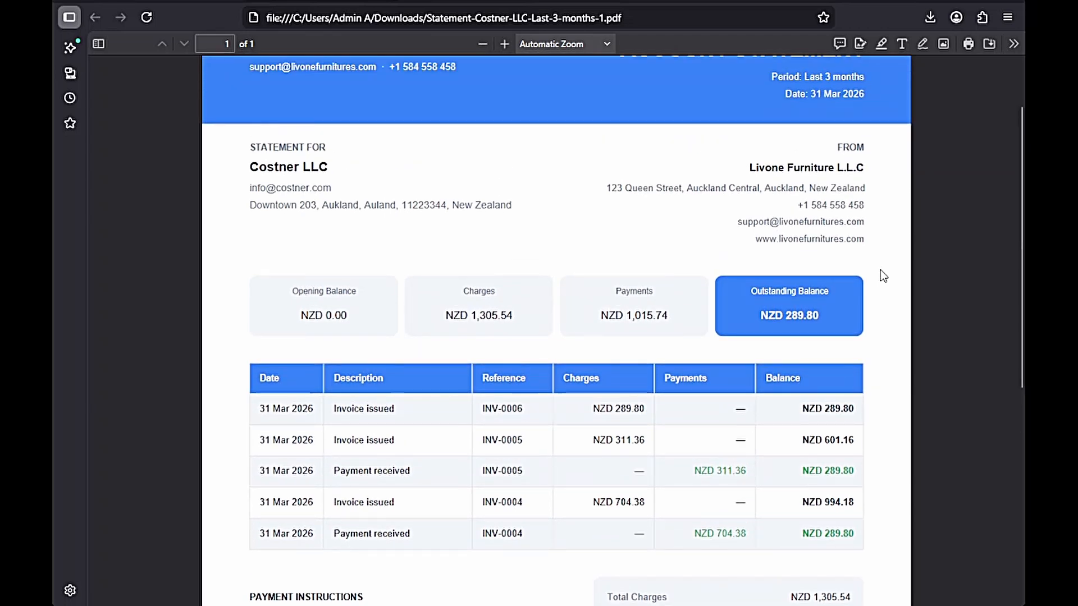
pyautogui.scroll(2, 880, 269)
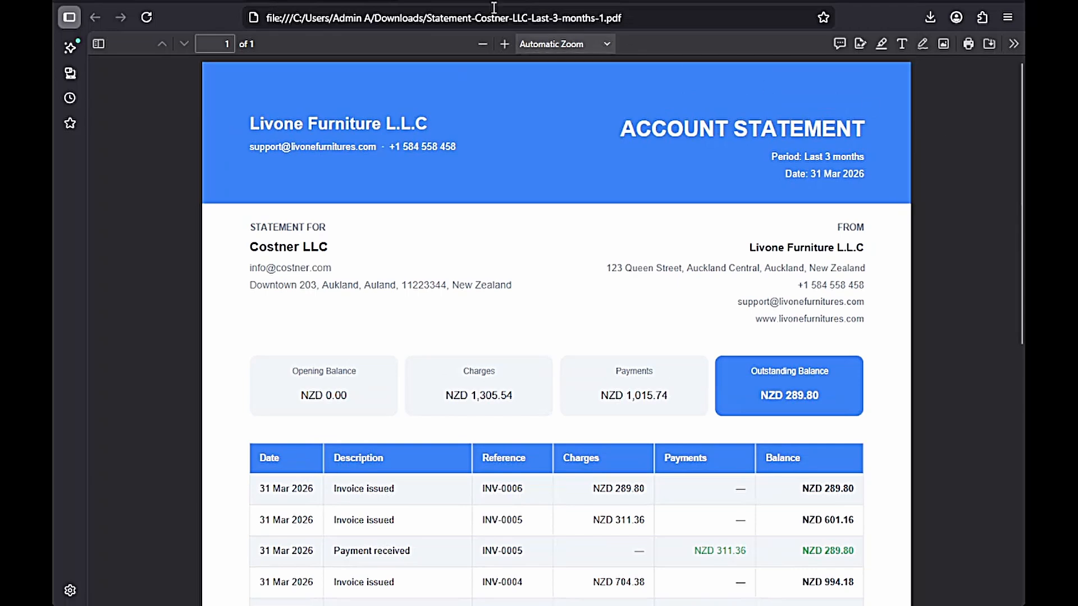
pyautogui.scroll(-10, 615, 361)
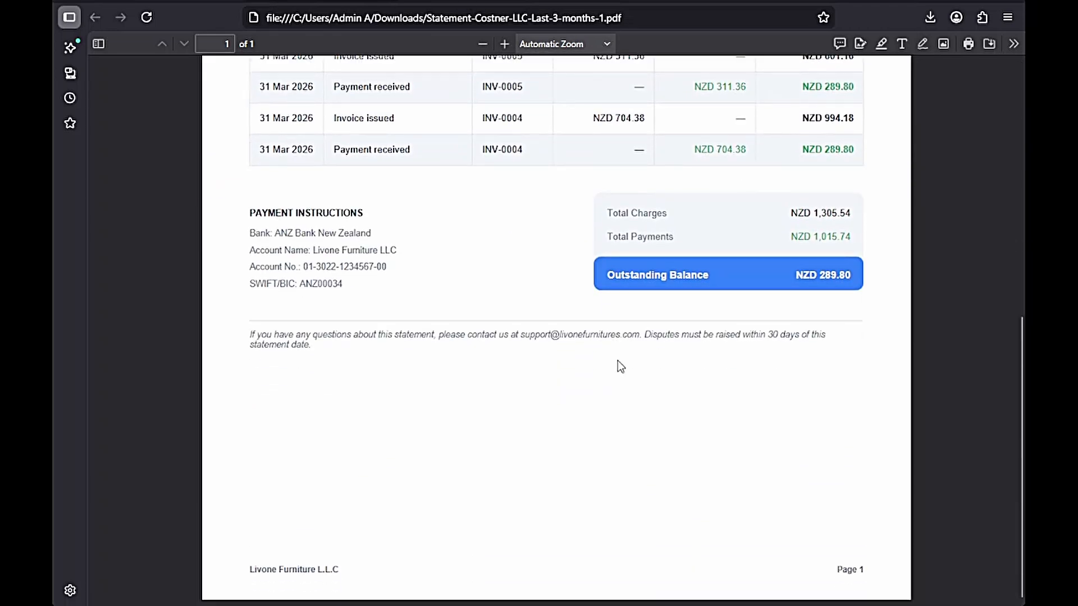
pyautogui.scroll(2, 618, 361)
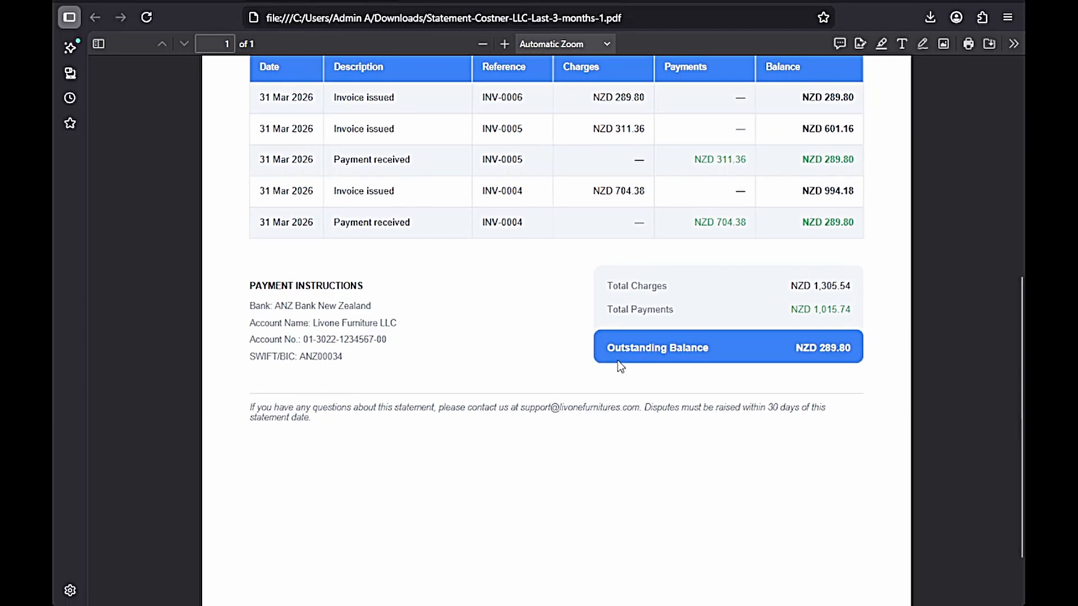
pyautogui.scroll(8, 617, 361)
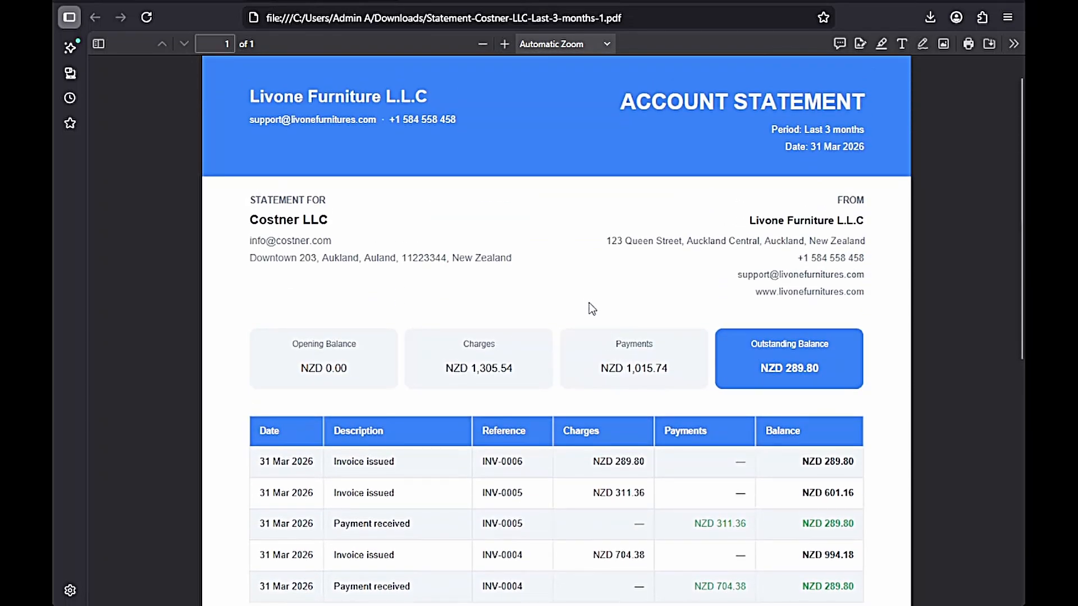
# - Close the statement PDF and dialog, returning to Costner LLC's Overview tab
pyautogui.hotkey('ctrl', 'w')
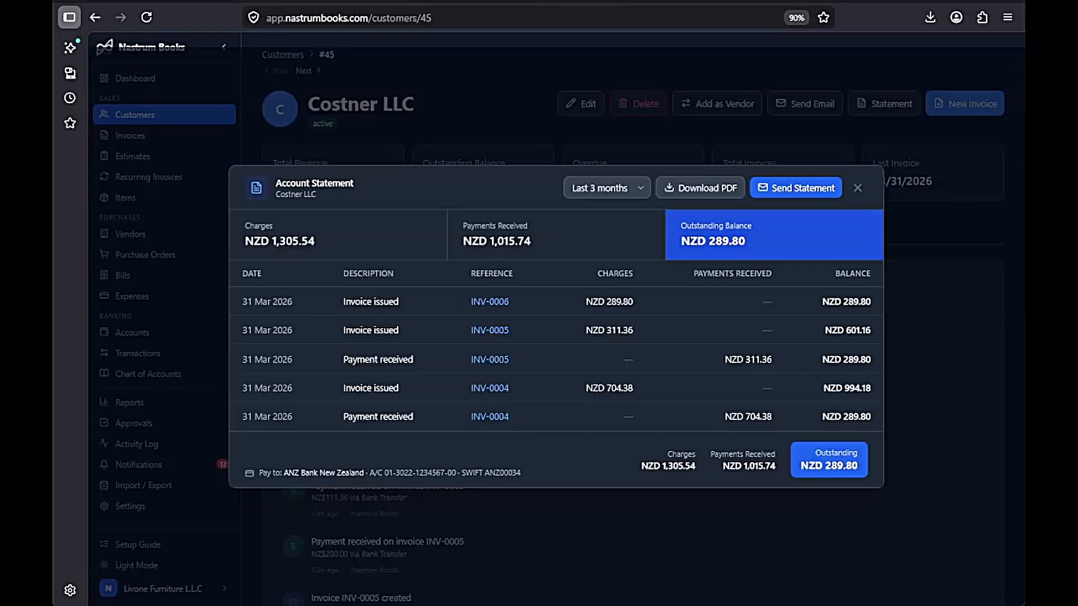
pyautogui.click(968, 372)
pyautogui.click(283, 230)
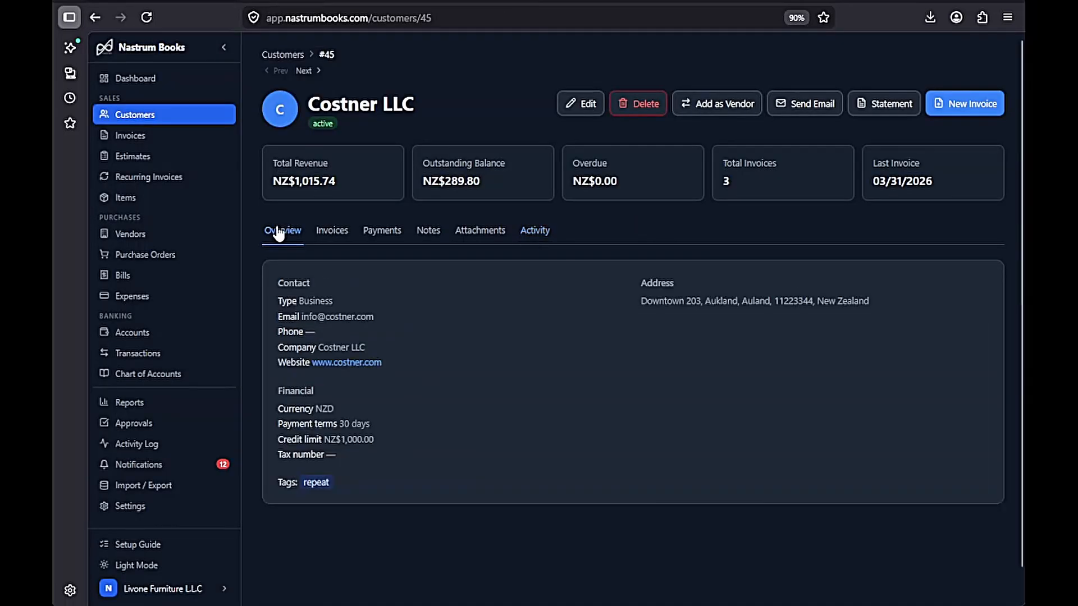